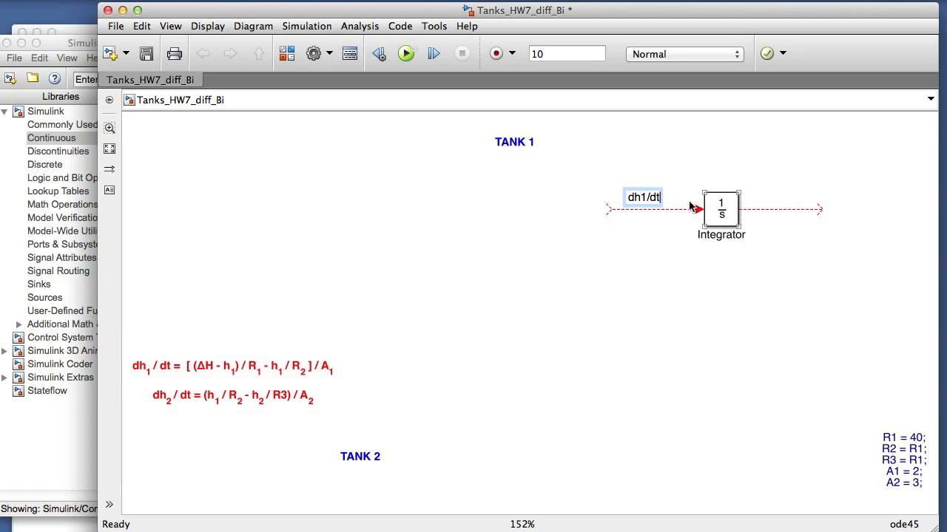
Step: Label the output signal of the TANK 1 integrator h1
double_click(770, 197)
type("h1")
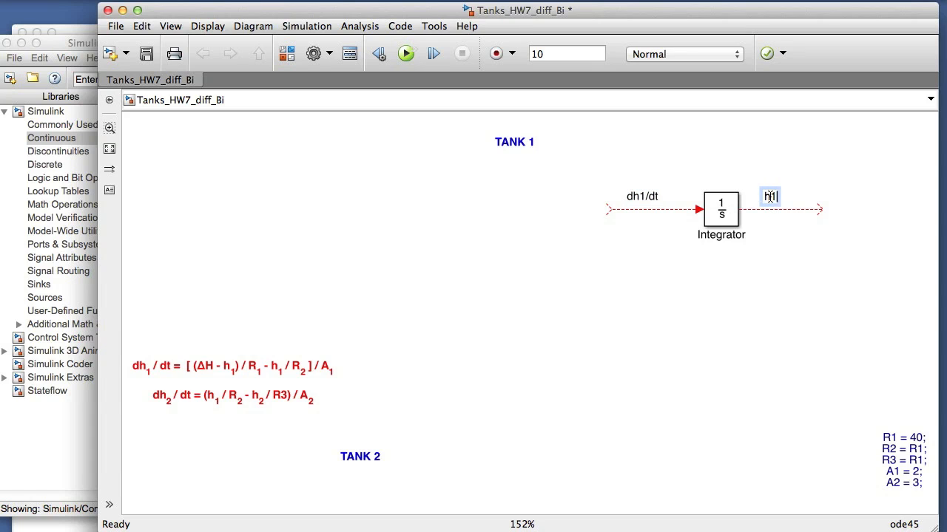
left_click(767, 271)
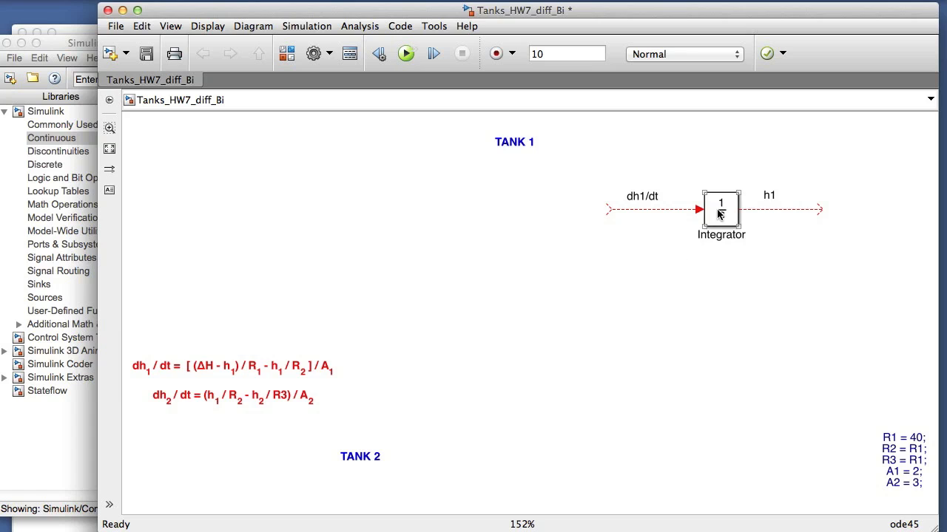
Step: Copy the integrator into the TANK 2 area, draw its input line and label that signal dh2/dt
left_click_drag(716, 216, 618, 384)
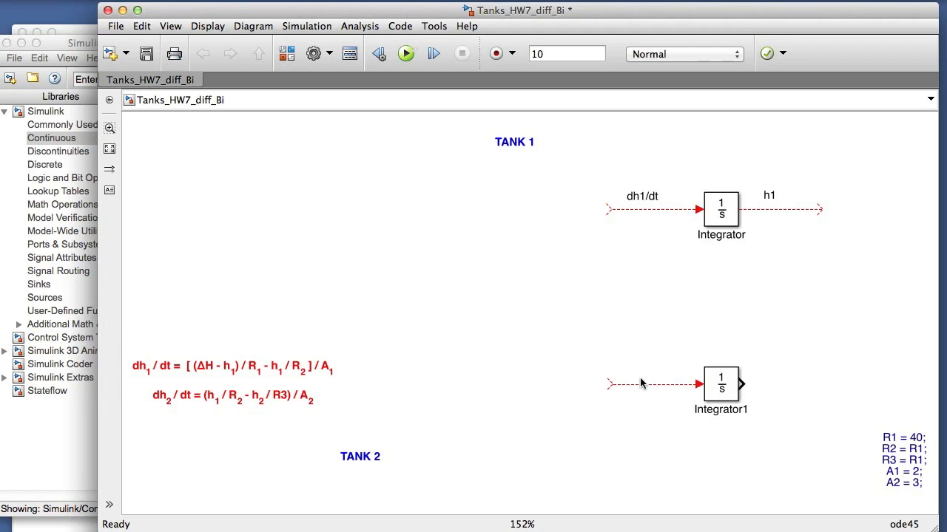
double_click(646, 378)
type("dh2/")
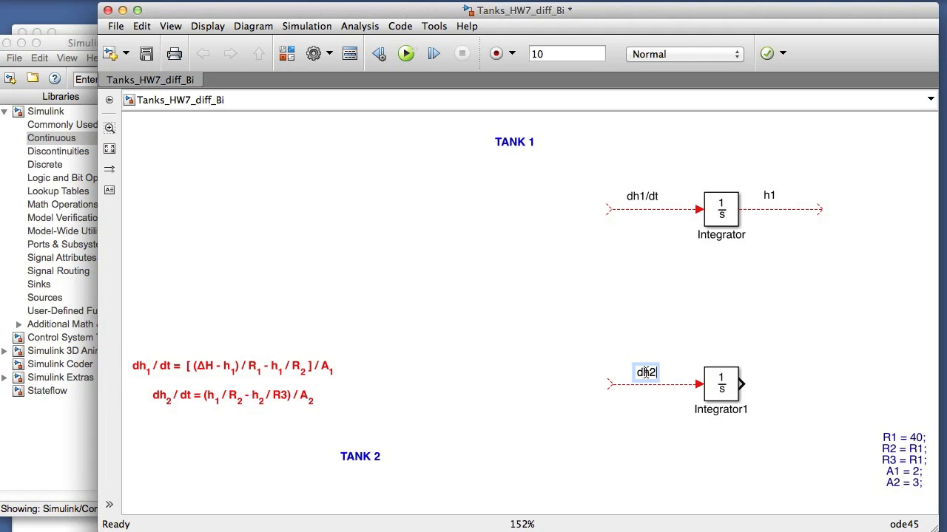
type("dt")
Step: Draw an output line from the TANK 2 integrator and label it h2
left_click_drag(742, 383, 826, 385)
double_click(773, 377)
type("h2")
left_click(781, 438)
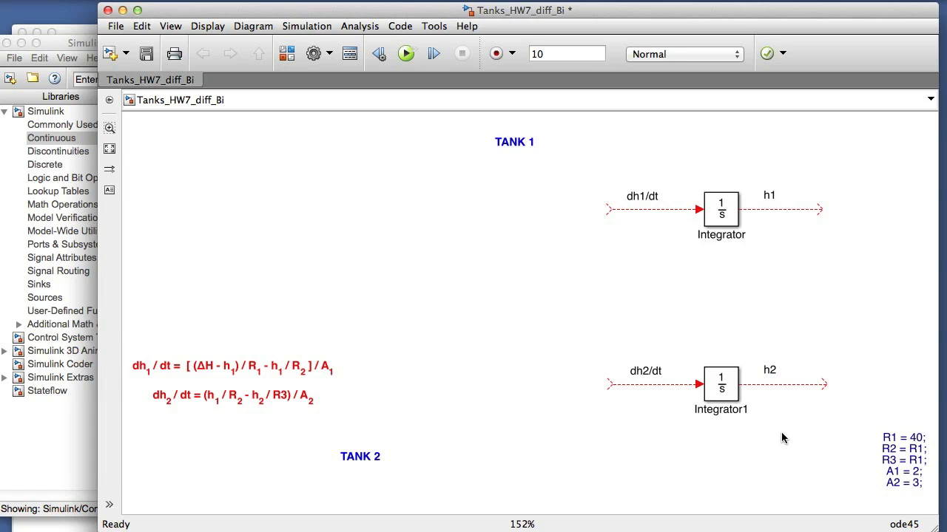
Step: Add a Scope block from the Sinks library beside the end of the h1 line
left_click(59, 57)
left_click(41, 286)
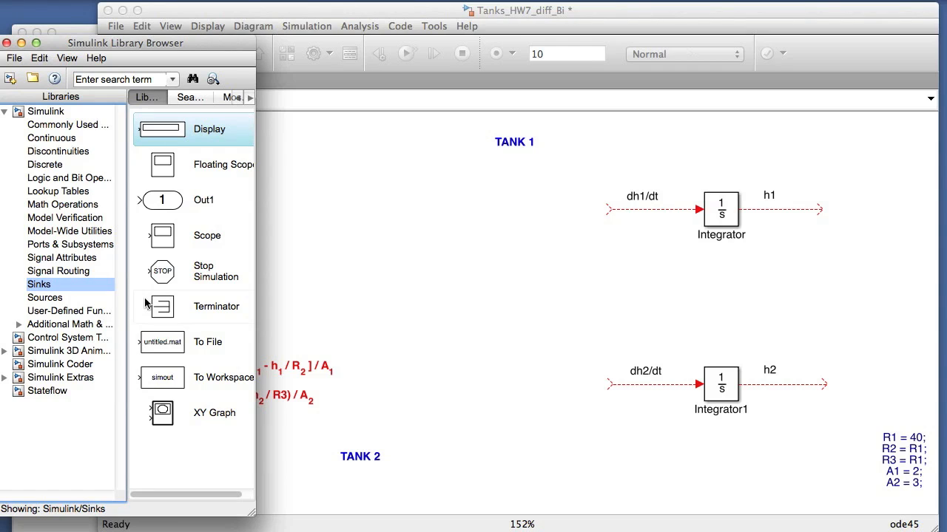
left_click(159, 247)
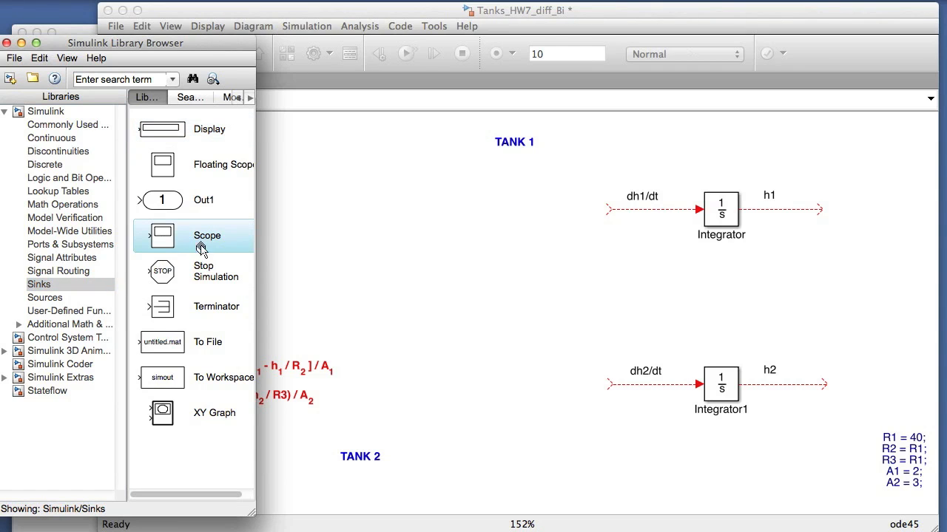
left_click_drag(867, 211, 867, 207)
Step: Set the Scope's number of axes to 2 and move its display window away from the diagram
double_click(867, 204)
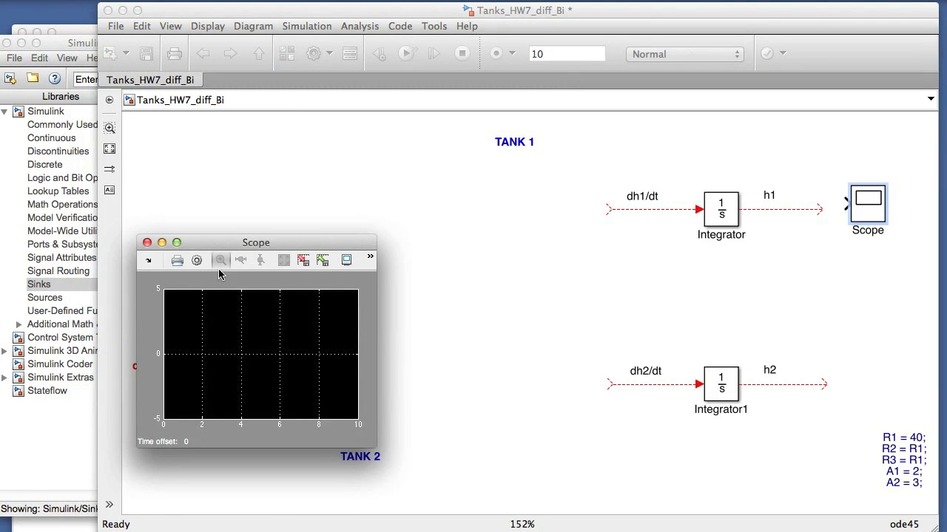
left_click(196, 260)
left_click_drag(234, 322, 219, 323)
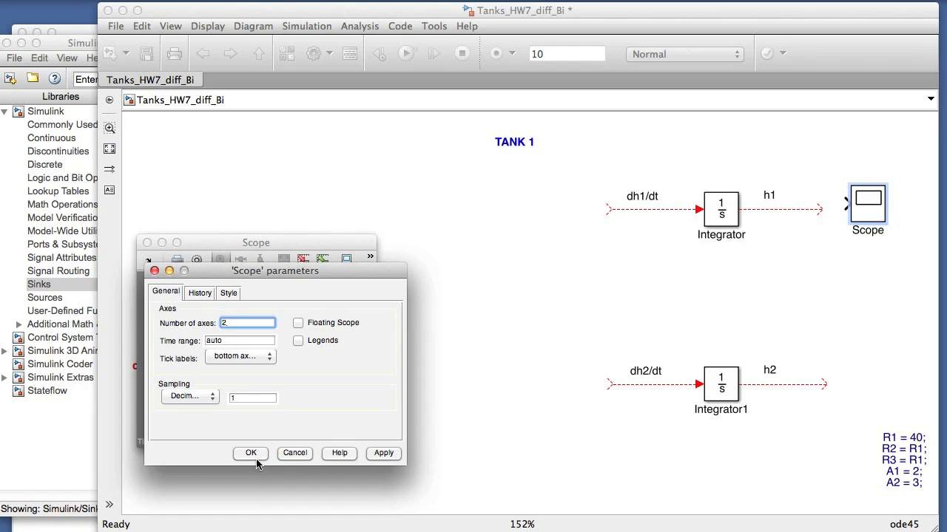
left_click(253, 456)
left_click_drag(288, 240, 872, 377)
left_click(836, 339)
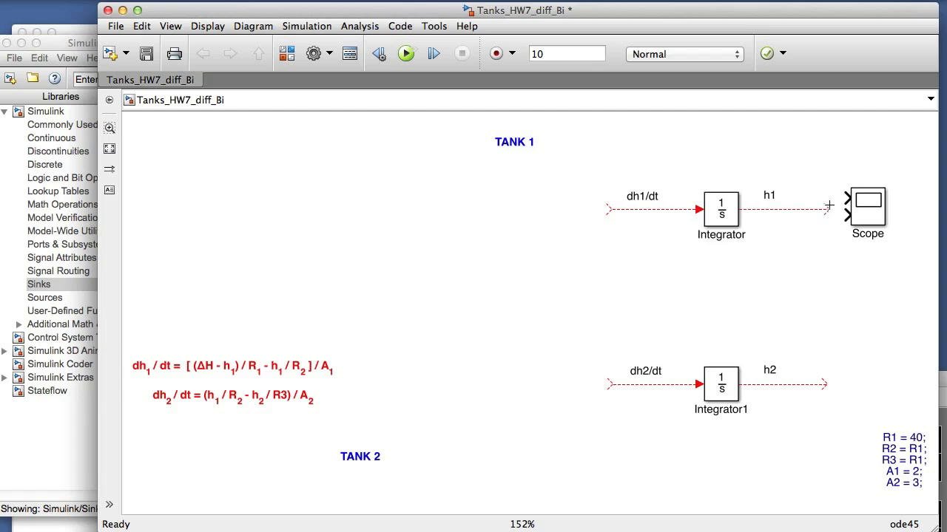
Step: Connect h1 to the Scope's first input and h2 to its second input, keeping the connecting lines tidy
left_click_drag(839, 199, 825, 383)
left_click_drag(754, 352, 812, 352)
left_click(833, 361)
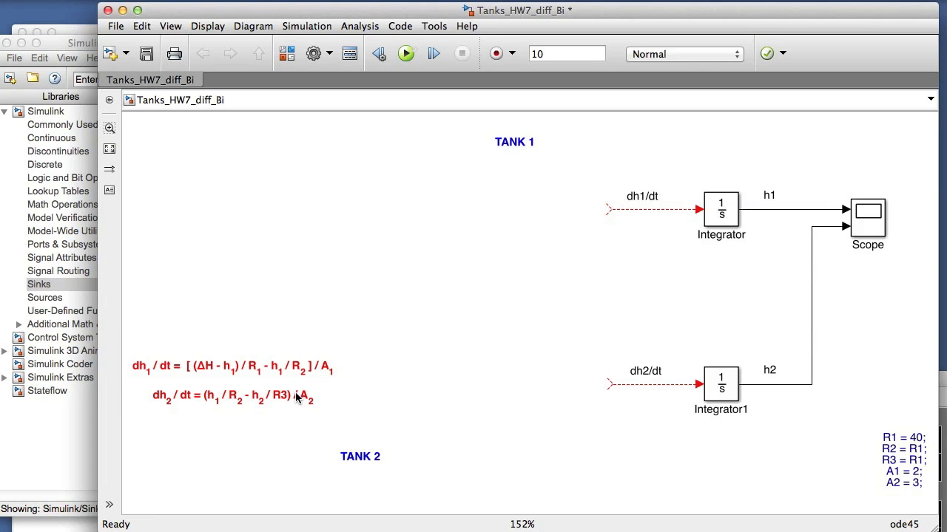
Step: Add an Add block from the Math Operations library upstream of the dh1/dt line
left_click(73, 49)
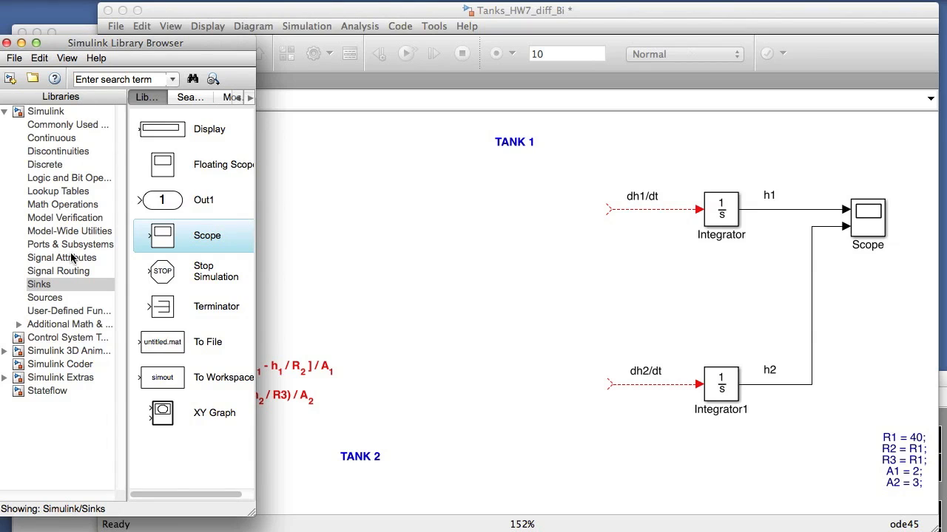
left_click(63, 206)
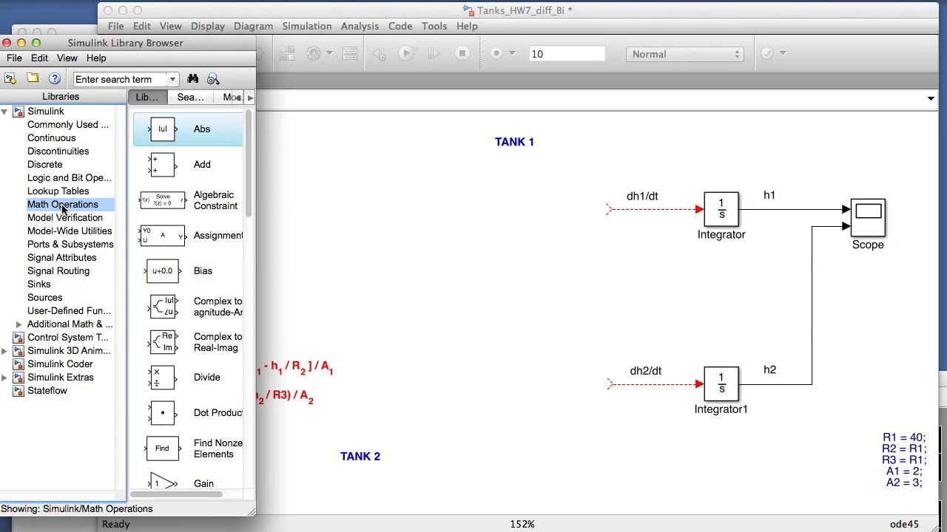
left_click(160, 170)
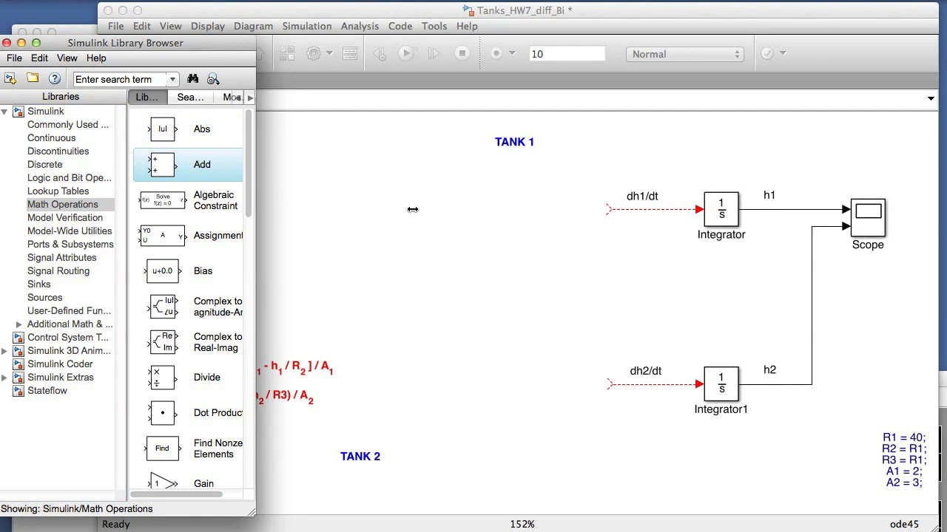
left_click_drag(413, 209, 412, 209)
Step: Place a Gain block from the Math Operations library between the Add block and the dh1/dt line
left_click(241, 204)
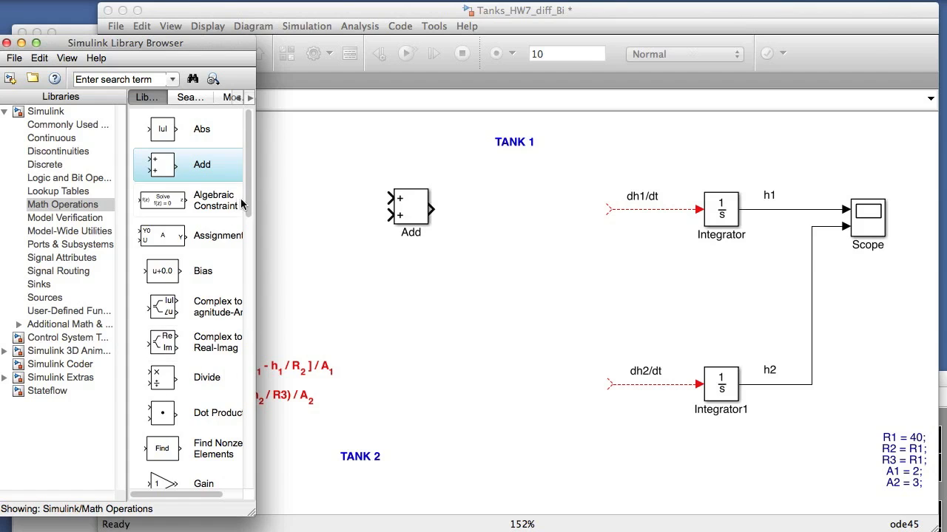
scroll(241, 203, "down", 5)
left_click(161, 355)
left_click_drag(522, 211, 523, 208)
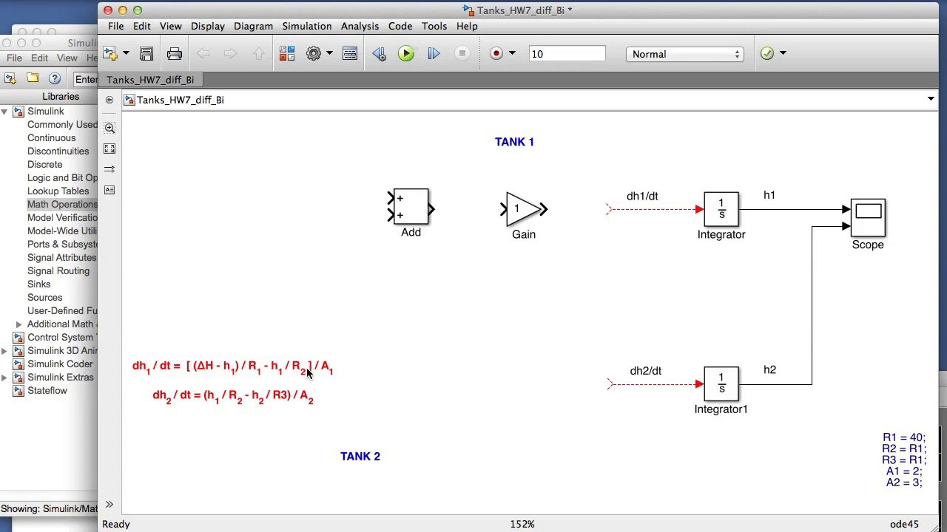
Step: Move the Gain block closer to the dh1/dt line and set its gain to 1/A1
left_click_drag(528, 213, 560, 214)
double_click(560, 213)
type("1/")
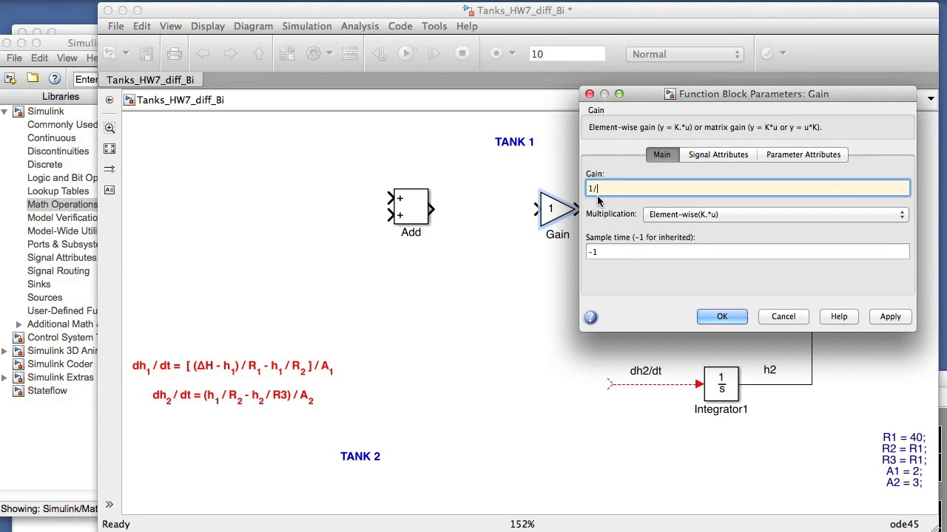
type("A1")
left_click(718, 316)
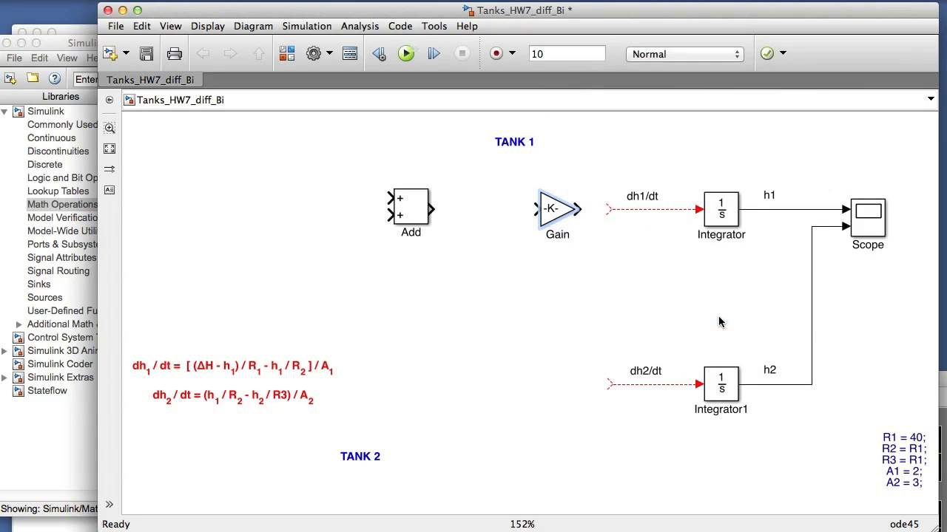
Step: Enlarge the 1/A1 Gain block so its value fits and connect its output to the dh1/dt line
left_click_drag(582, 190, 567, 213)
left_click(585, 259)
left_click(558, 277)
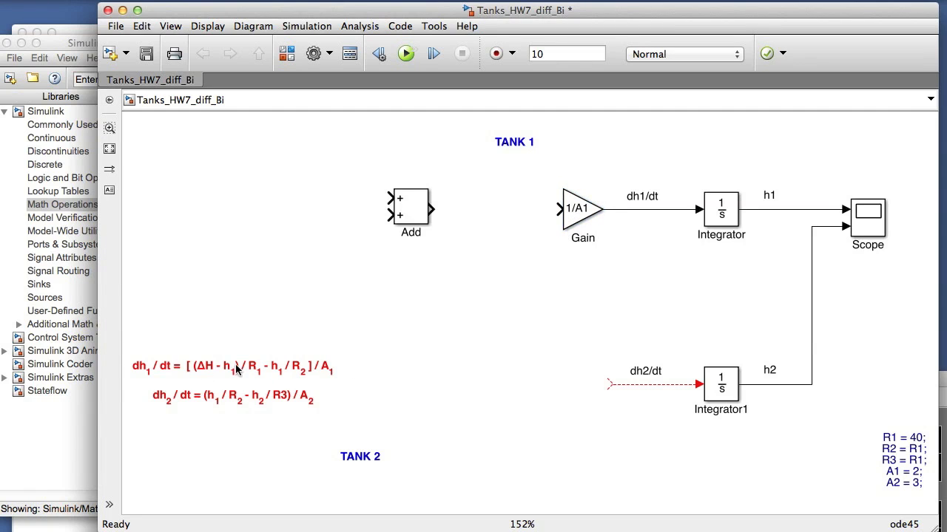
Step: Move the Add block closer to the 1/A1 gain, set its signs to +- and connect its output to the gain
left_click_drag(410, 207, 444, 208)
double_click(445, 208)
double_click(499, 219)
key("BackSpace")
type("-")
left_click(608, 362)
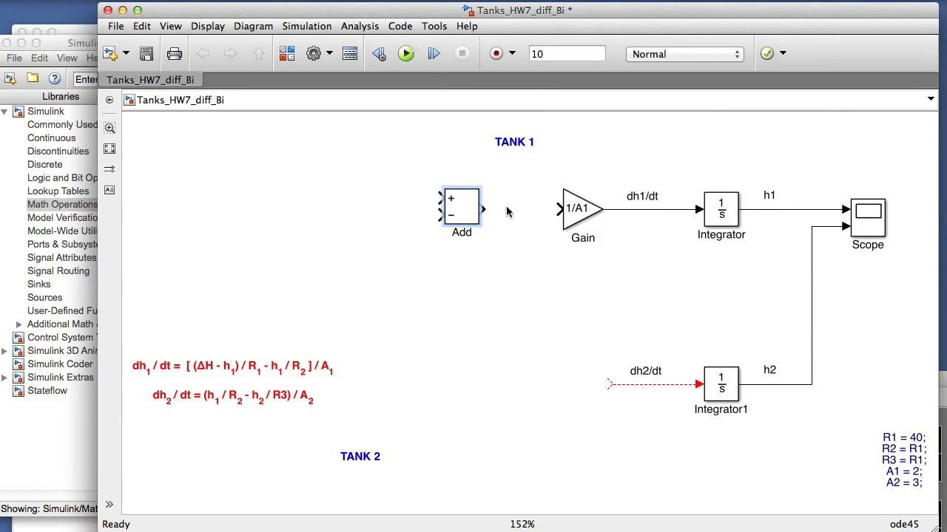
left_click_drag(559, 209, 487, 210)
left_click(505, 229)
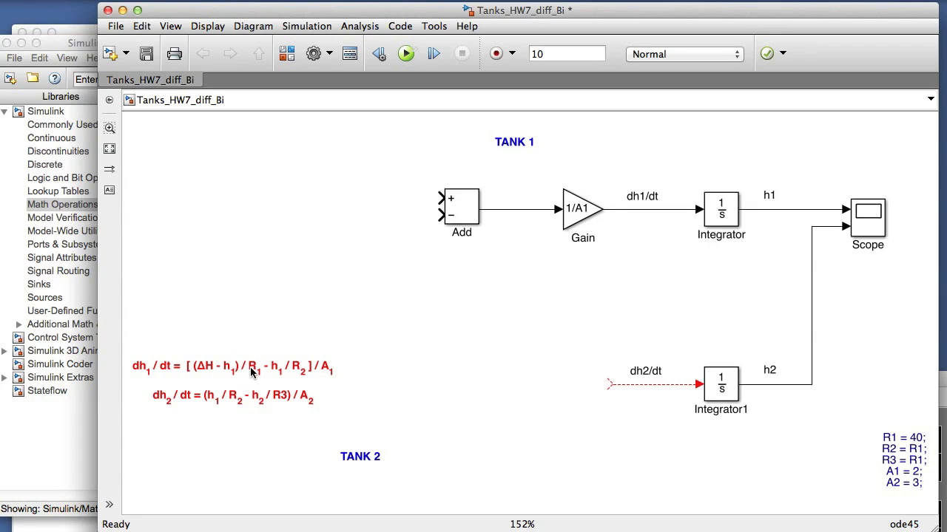
Step: Copy the Add block and the 1/A1 Gain block to the free area upstream of the original Add block
left_click(454, 215)
left_click_drag(456, 215, 247, 204)
left_click_drag(575, 208, 331, 196)
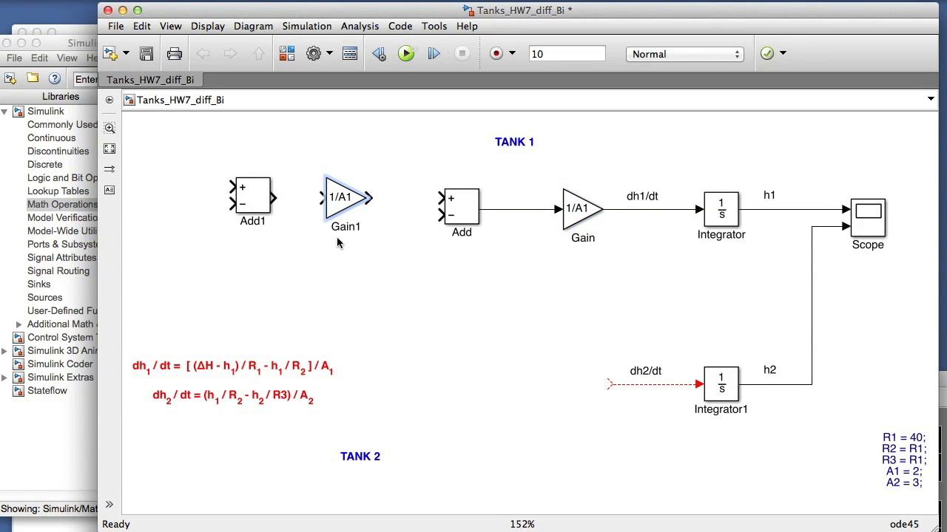
Step: Set the copied Gain block to 1/R1 and connect its output to the Add block's positive input
double_click(344, 199)
left_click(411, 177)
key("BackSpace")
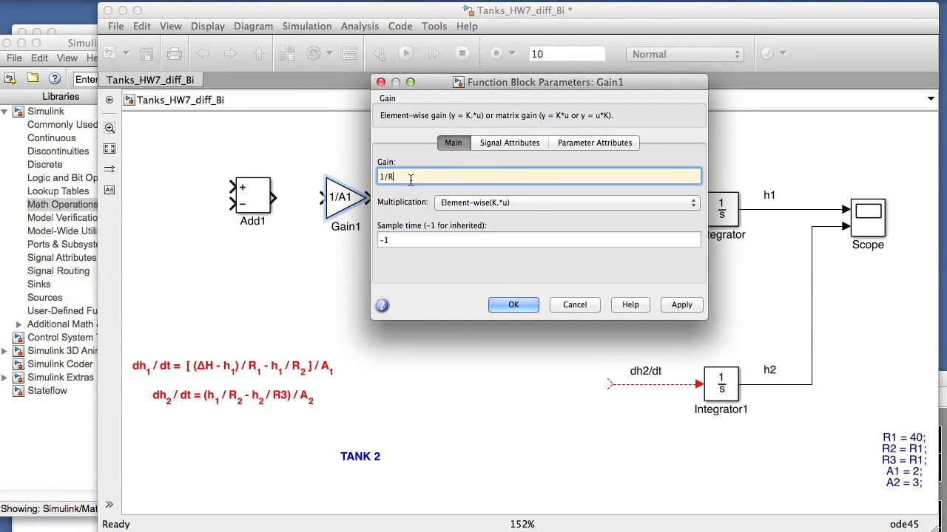
left_click(500, 306)
left_click_drag(371, 197, 442, 198)
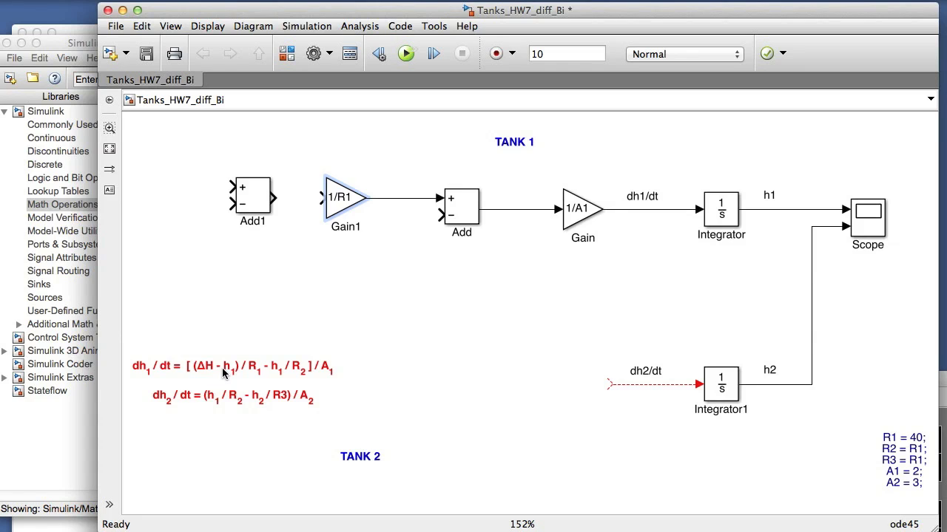
Step: Shift the copied Add block slightly towards the 1/R1 gain and set its list of signs to -+
left_click(245, 213)
left_click_drag(246, 213, 254, 205)
double_click(256, 206)
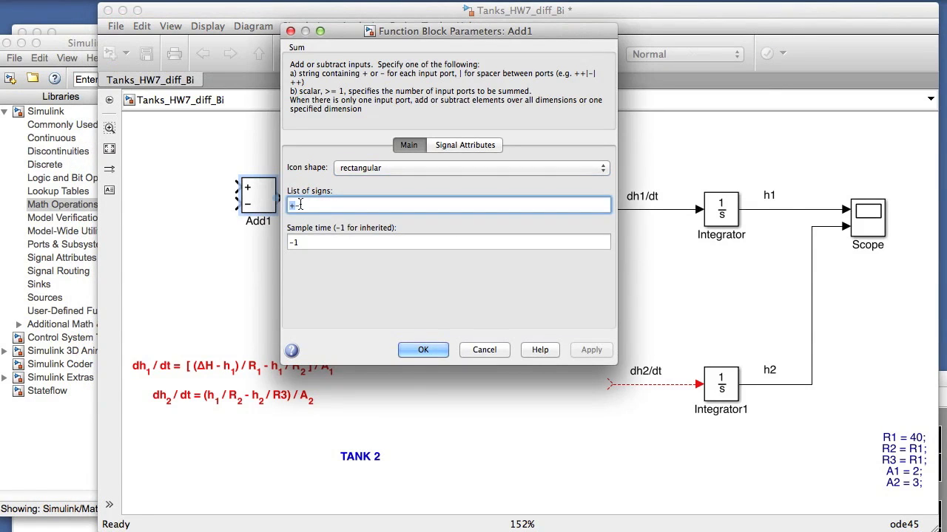
left_click(307, 207)
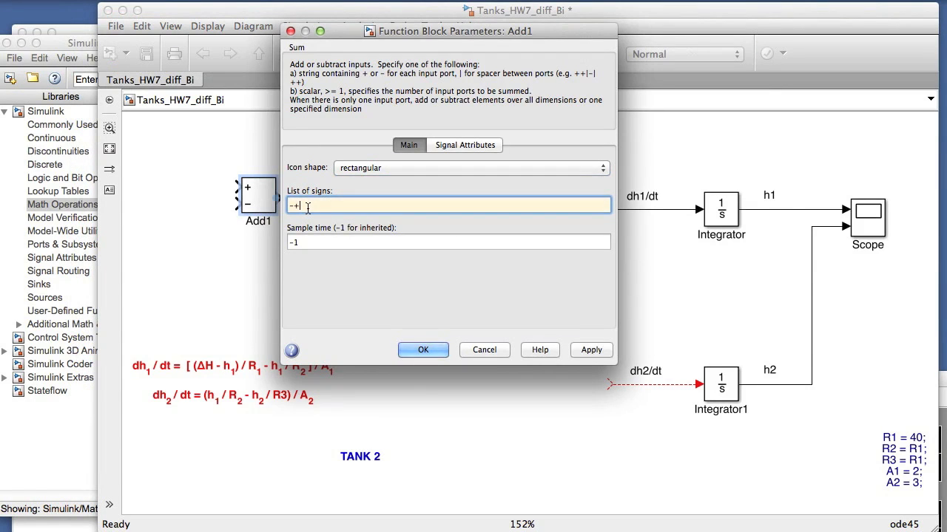
left_click(423, 350)
Step: Add a Step block from the Sources library upstream of the Add1 block
left_click(54, 194)
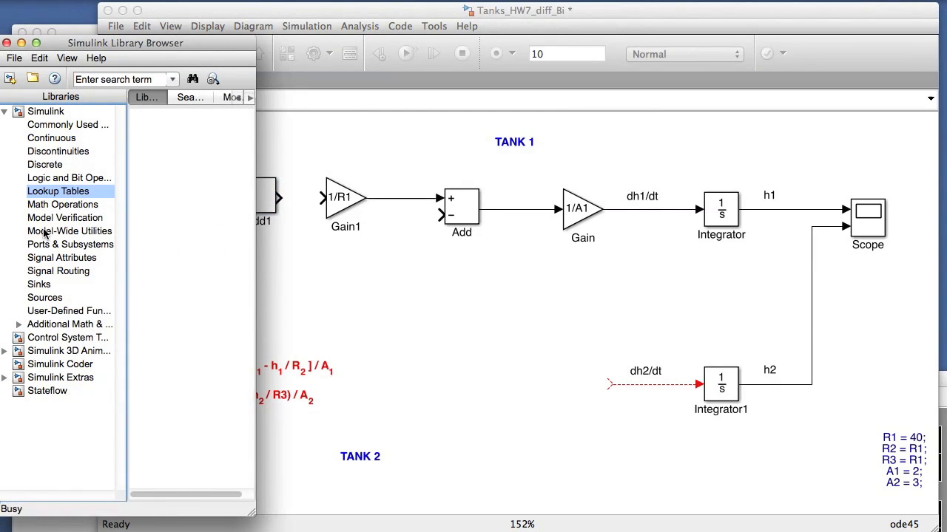
left_click(48, 297)
left_click_drag(248, 215, 247, 433)
left_click(163, 436)
left_click(290, 290)
mouse_move(290, 290)
left_mouse_down()
mouse_move(206, 223)
mouse_move(164, 206)
left_mouse_up()
Step: Connect the Step block to Add1's positive input and rename the block DeltaH
left_click_drag(236, 204, 190, 204)
left_click(172, 231)
type("DeltaH")
left_click(169, 241)
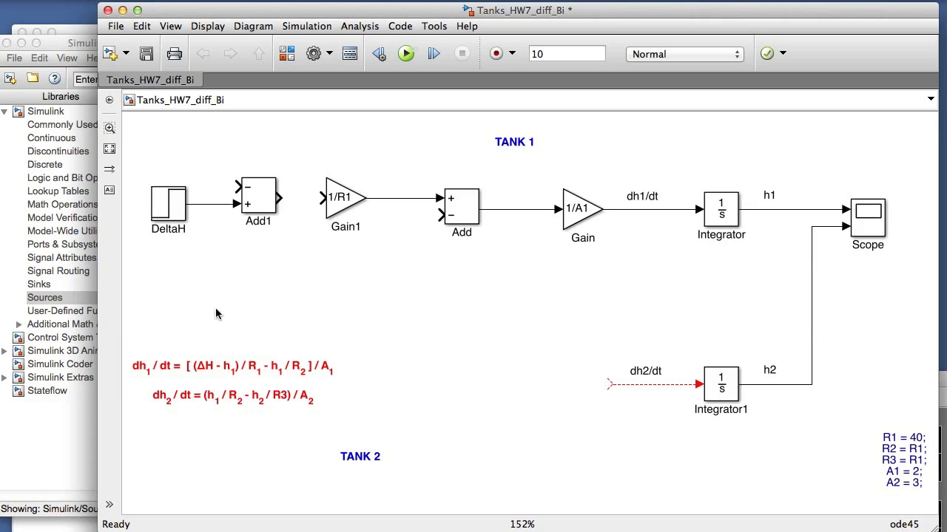
Step: Connect Add1 to the 1/R1 gain and feed h1 back to Add1's negative input, routing the line above the blocks
left_click(277, 198)
left_click_drag(288, 197, 326, 197)
mouse_move(217, 186)
left_mouse_down()
mouse_move(292, 243)
mouse_move(596, 140)
mouse_move(800, 186)
mouse_move(804, 209)
left_mouse_up()
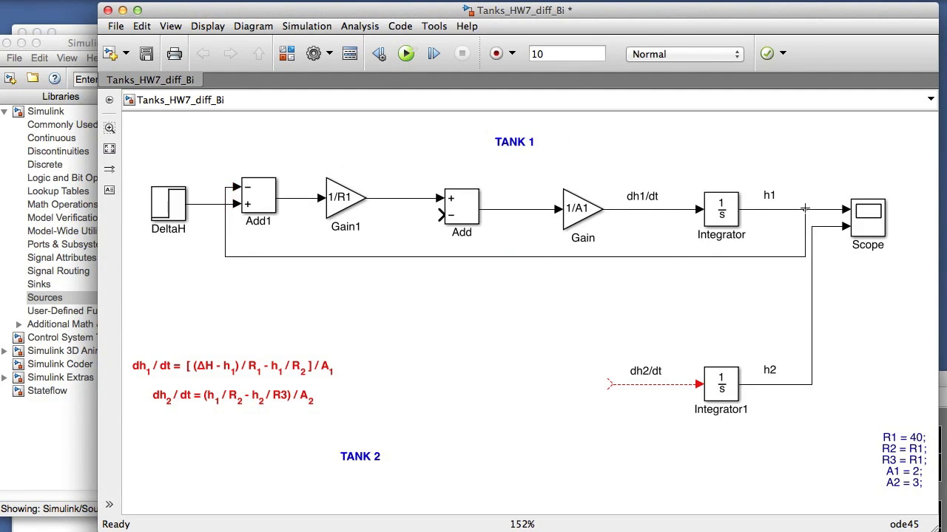
left_click_drag(668, 259, 655, 165)
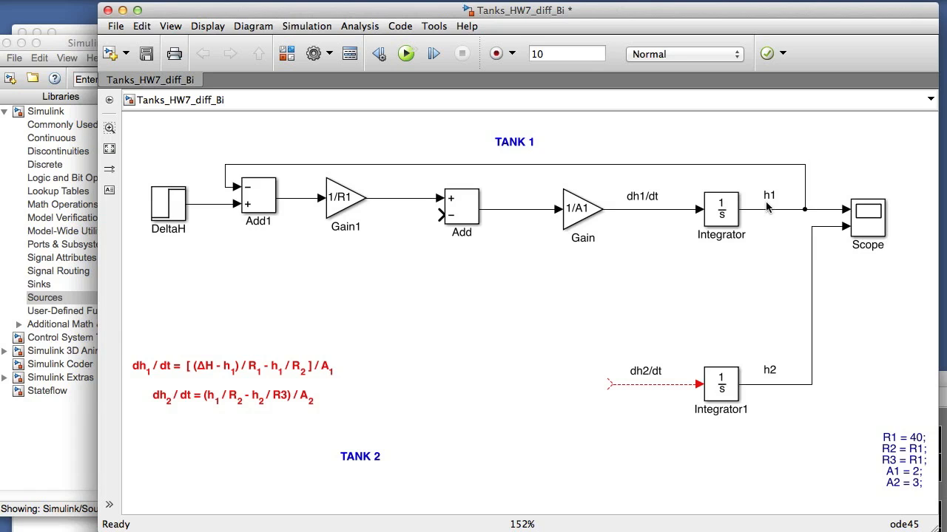
Step: Copy the 1/A1 Gain block directly below the original and flip the copy to face the opposite direction
left_click(575, 217)
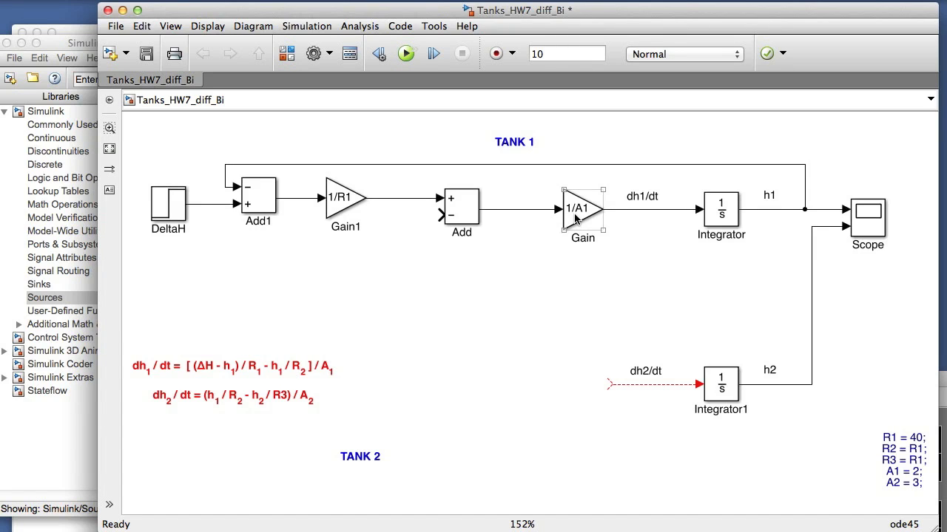
left_click_drag(575, 217, 584, 285)
right_click(583, 281)
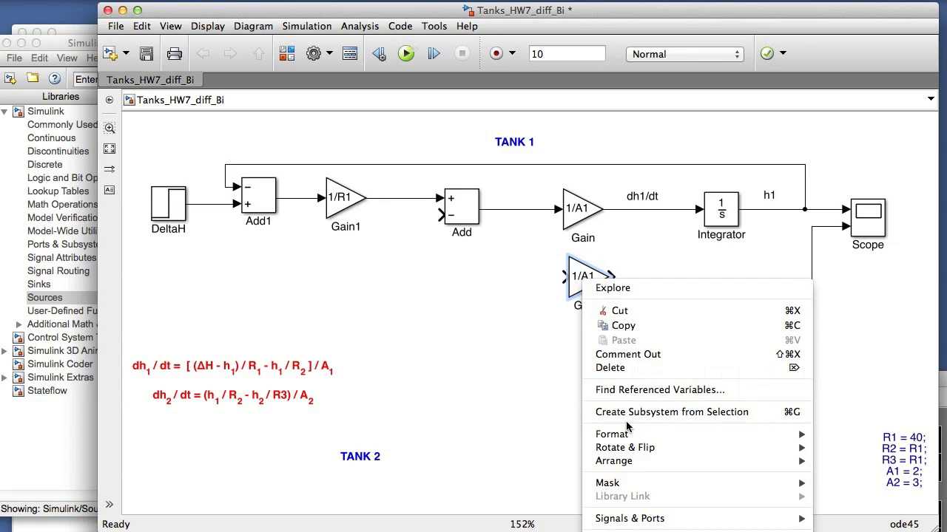
mouse_move(665, 448)
left_click(843, 489)
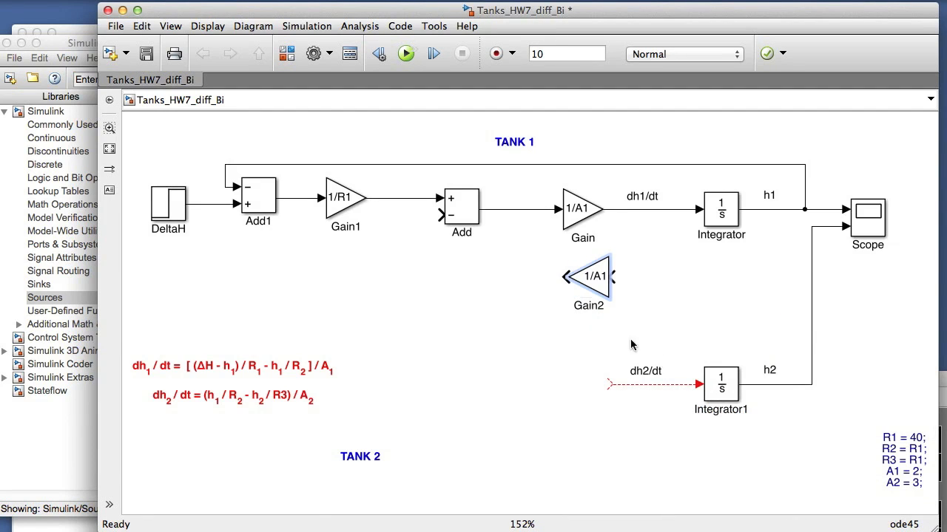
Step: Set the flipped Gain2 block's gain to 1/R2
double_click(596, 279)
left_click(651, 256)
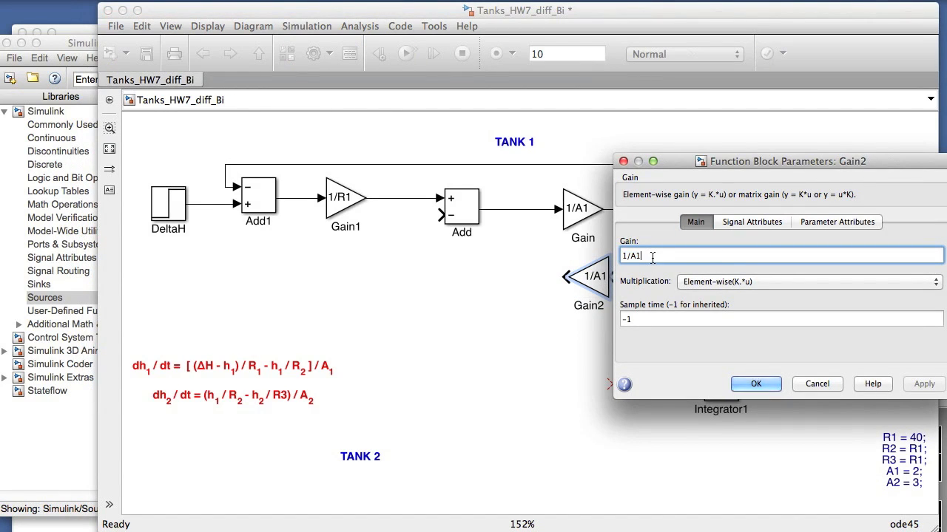
key("BackSpace")
key("BackSpace")
type("R2")
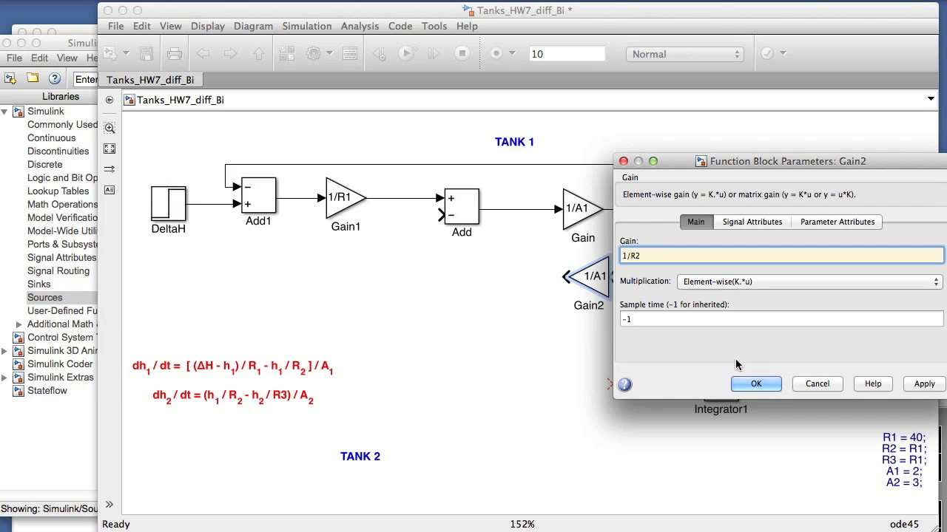
left_click(751, 384)
Step: Branch the h1 signal into the 1/R2 gain and connect the gain's output to Add's negative input
left_click_drag(613, 277, 805, 213)
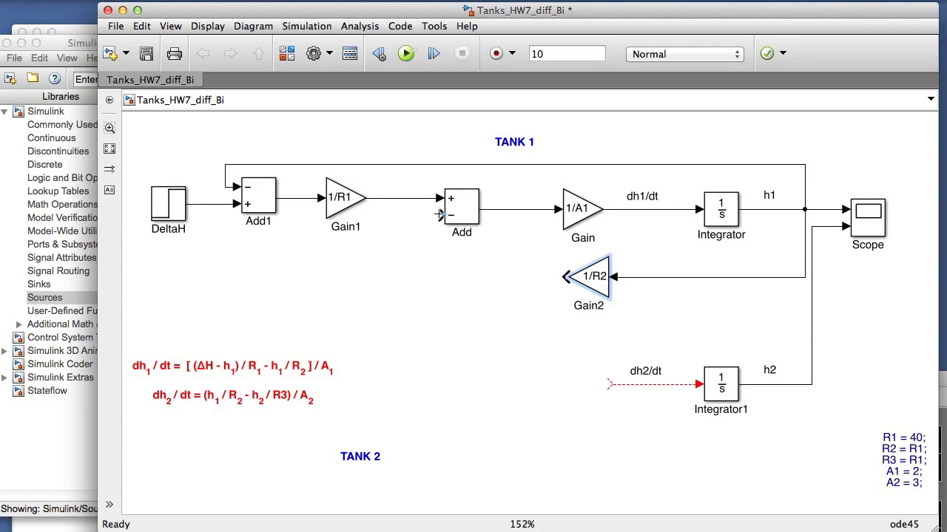
mouse_move(567, 276)
left_mouse_down()
mouse_move(518, 278)
mouse_move(428, 221)
mouse_move(442, 215)
left_mouse_up()
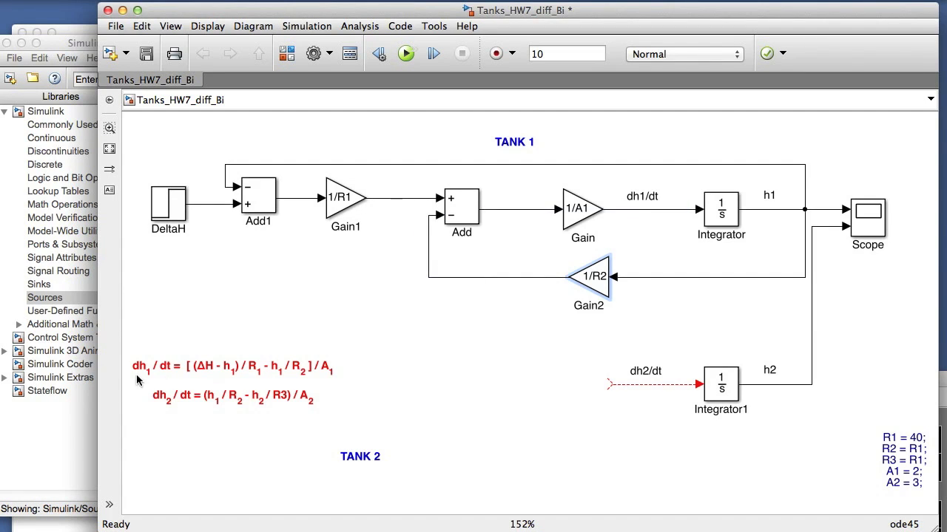
left_click(377, 318)
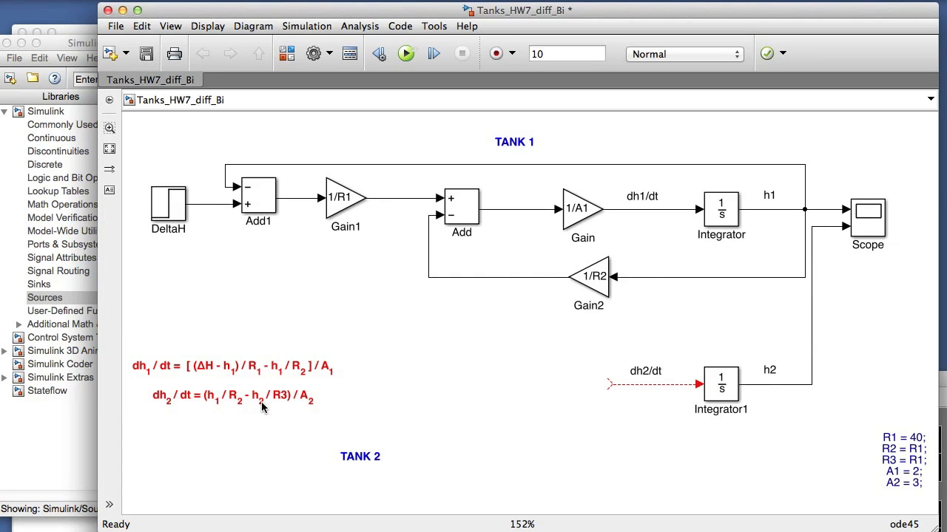
Step: Copy the 1/A1 Gain block to the open start of the dh2/dt line and set the copy's gain to 1/A2
left_click(579, 215)
left_click_drag(579, 215, 588, 396)
double_click(584, 379)
left_click(646, 358)
key("BackSpace")
type("2")
left_click(756, 485)
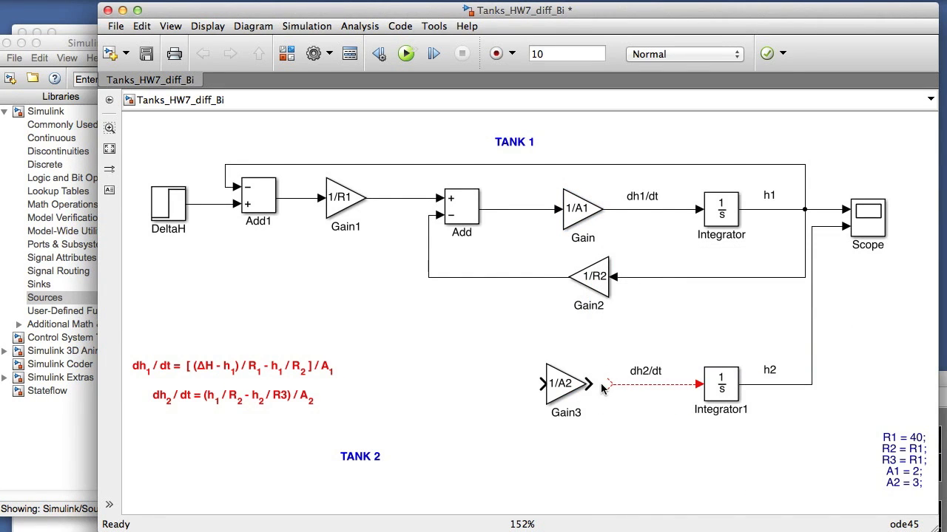
Step: Connect the unconnected dh2/dt line to the output of the 1/A2 gain
left_click_drag(608, 386, 590, 384)
left_click(559, 397)
left_click(293, 413)
Step: Copy the Add block upstream of the 1/A2 gain, wiring its positive input from the 1/R2 output and its output to 1/A2
left_click(466, 214)
left_click_drag(465, 215, 466, 390)
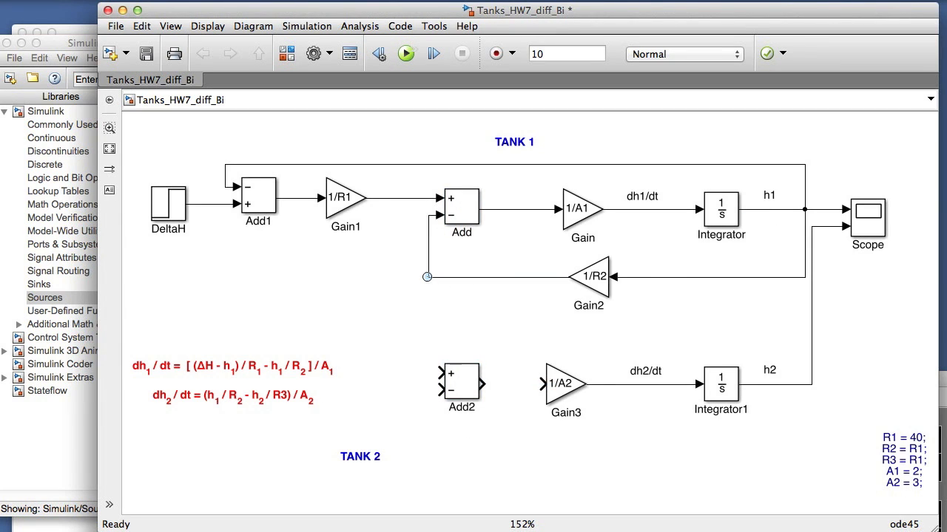
left_click_drag(438, 372, 429, 278)
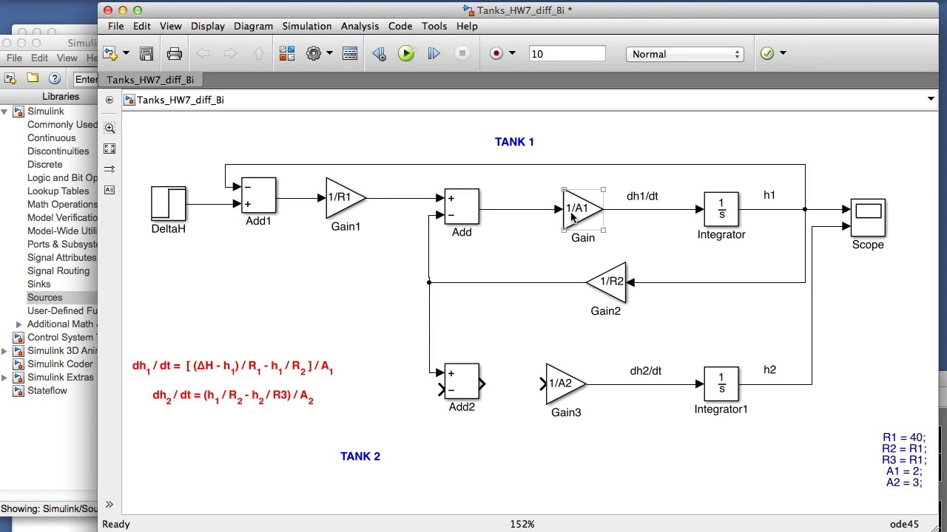
left_click(564, 383)
left_click(542, 383)
left_click_drag(511, 385, 484, 385)
Step: Copy the 1/R2 Gain block below the 1/A2 gain and set the copy's gain to 1/R3
left_click(612, 297)
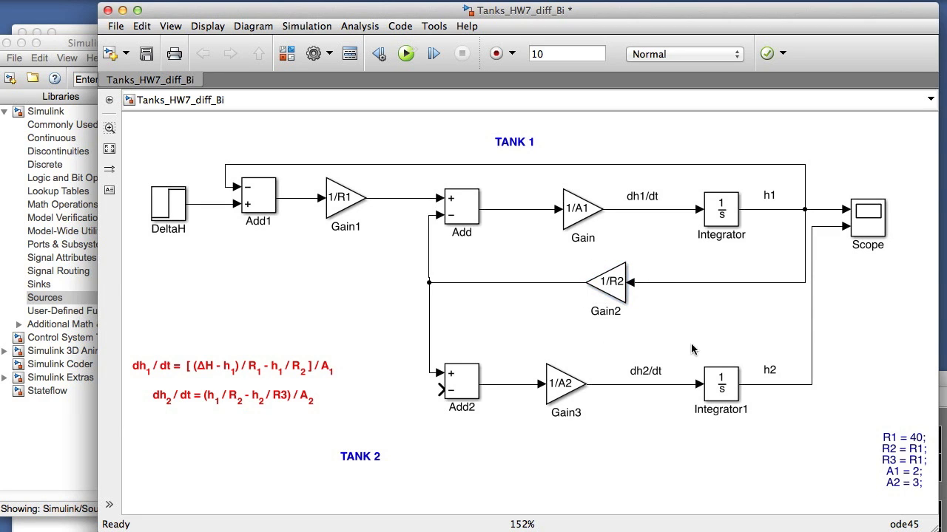
left_click_drag(611, 295, 611, 470)
left_click(669, 481)
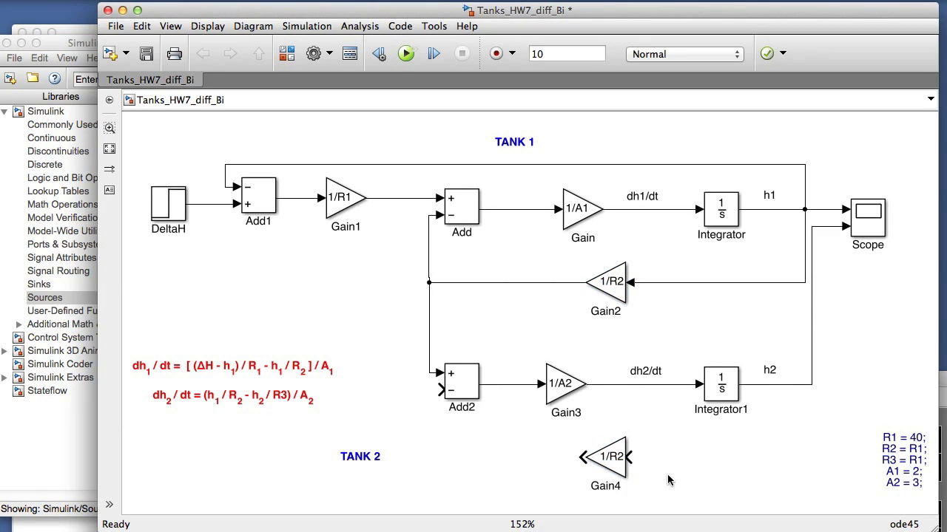
left_click(612, 466)
double_click(612, 466)
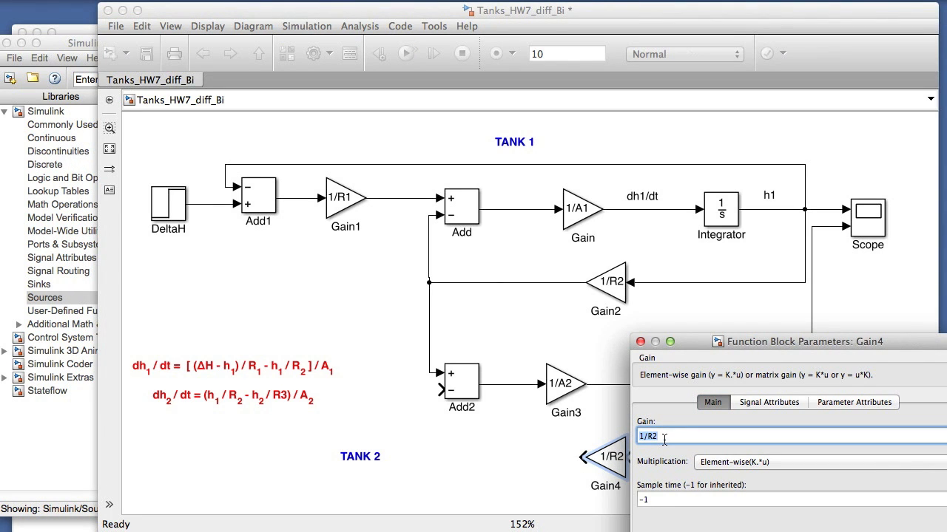
key("BackSpace")
type("3")
key("Return")
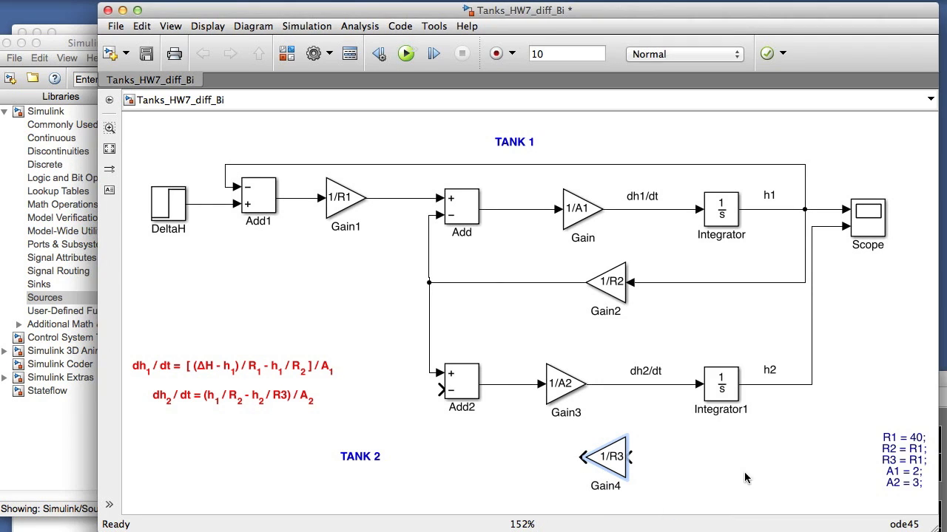
Step: Feed h2 through the 1/R3 gain into Add2's negative input and shift Integrator1 slightly closer to the 1/A2 gain
mouse_move(629, 457)
left_mouse_down()
mouse_move(750, 454)
mouse_move(811, 385)
left_mouse_up()
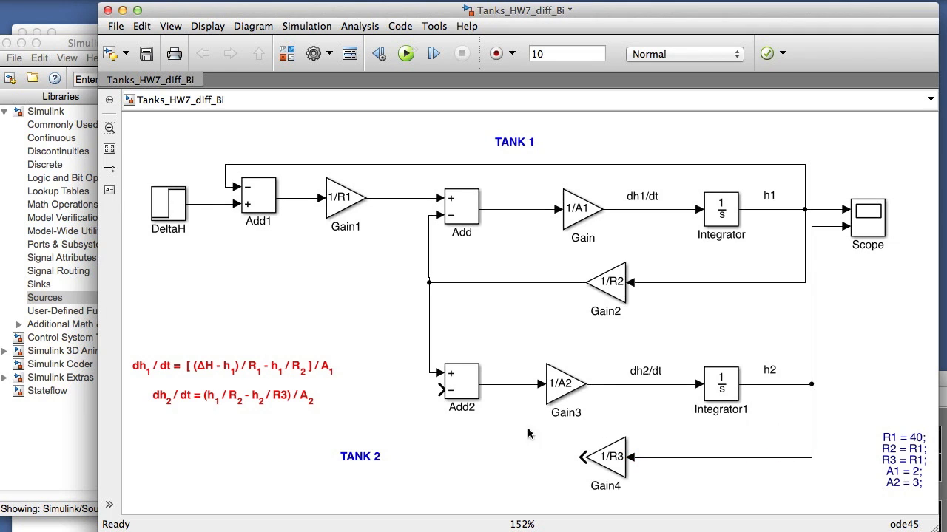
left_click_drag(581, 457, 438, 390)
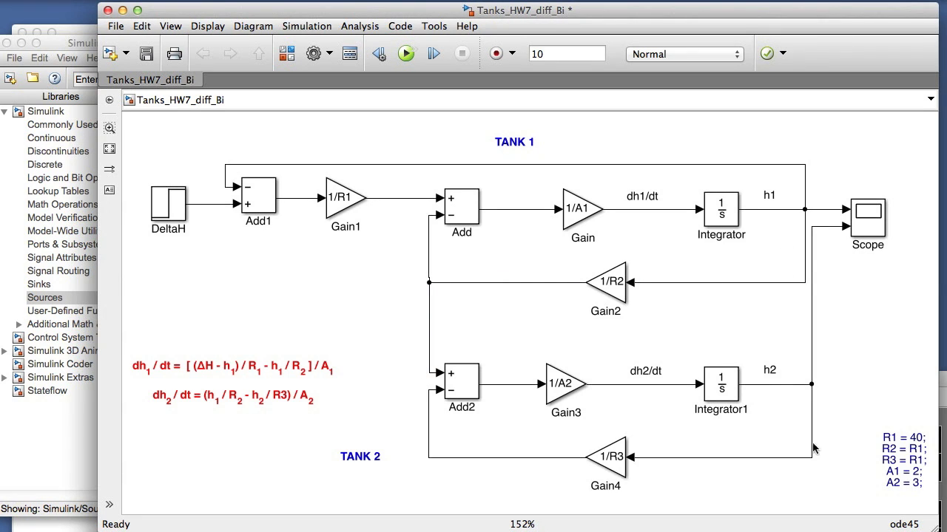
left_click(581, 379)
left_click(651, 384)
left_click_drag(710, 383, 695, 384)
left_click(808, 419)
Step: Rename the two integrator blocks Integrator h1 for tank 1 and Integrator h2 for tank 2
left_click(743, 235)
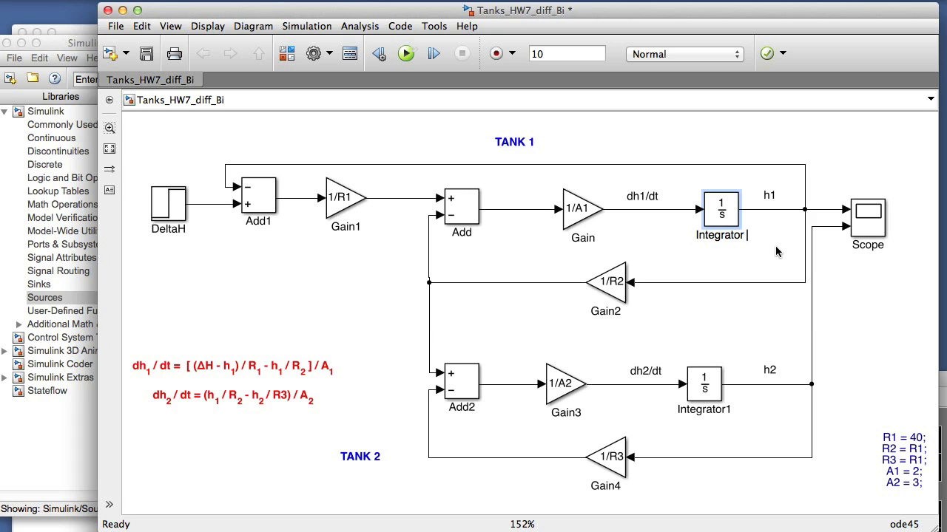
type("h1")
left_click(731, 410)
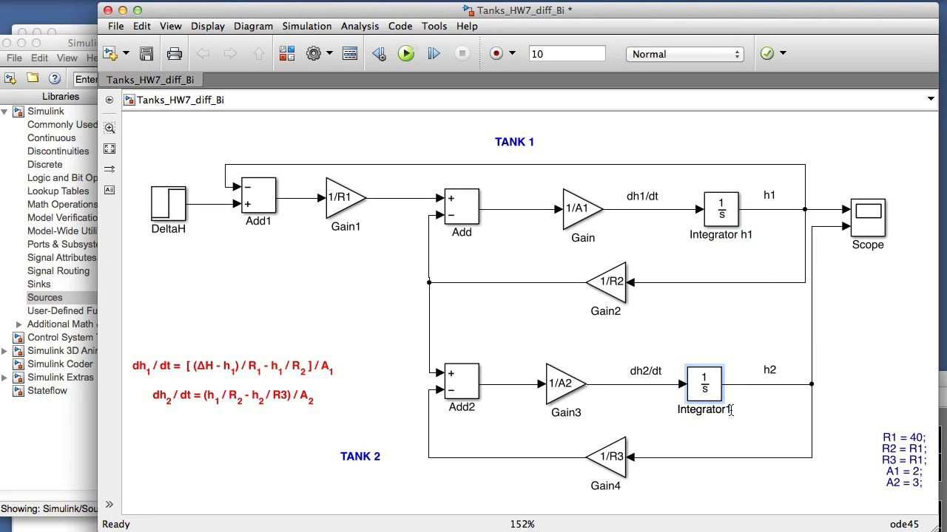
key("BackSpace")
type("h2")
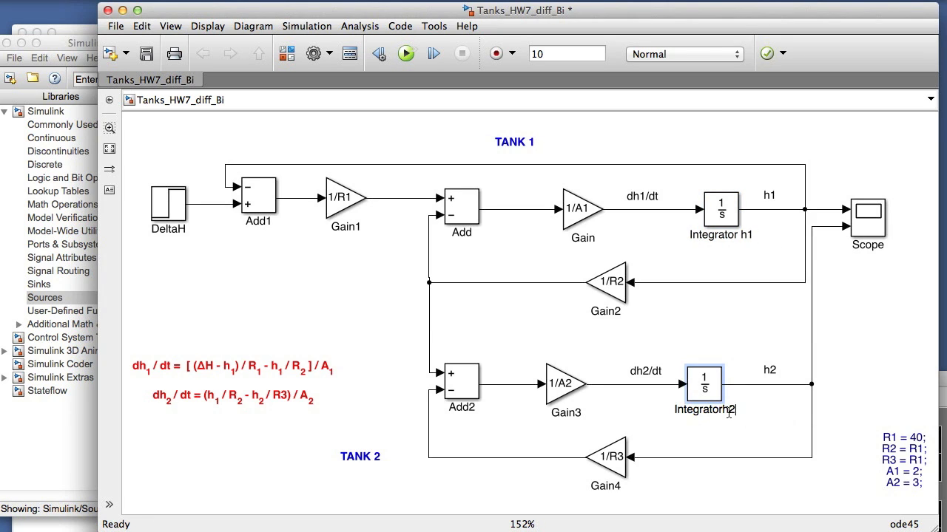
left_click(722, 412)
left_click(835, 439)
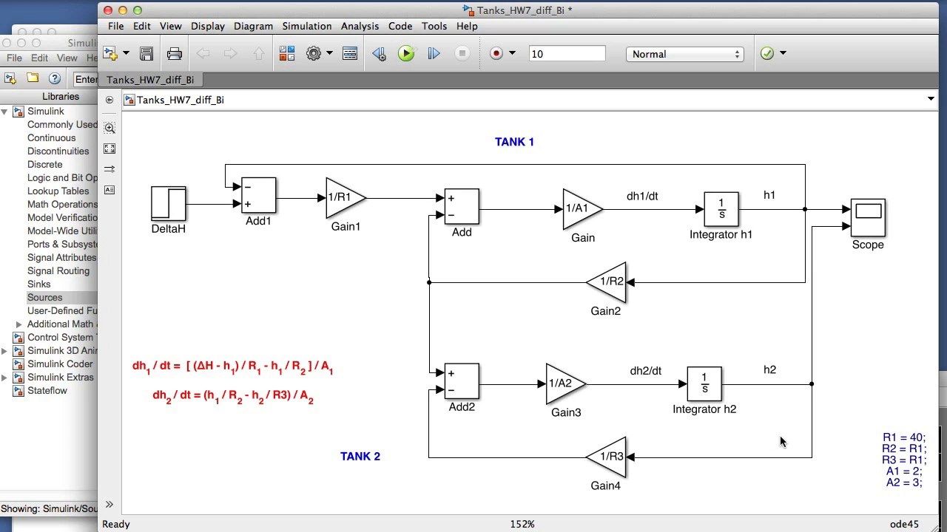
Step: Set the DeltaH step's final value to 12
double_click(169, 203)
left_click(216, 222)
type("2")
left_click(291, 337)
Step: Set Integrator h1's initial condition to 1 and check the parameters of Integrator h2
left_click(717, 215)
double_click(717, 215)
left_click(392, 148)
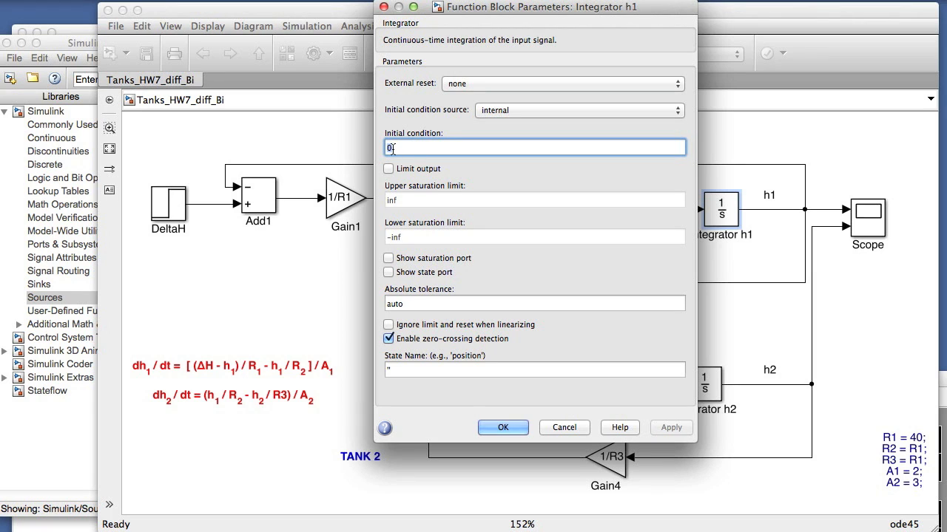
left_click(503, 428)
left_click(704, 383)
double_click(704, 383)
key("Return")
left_click(838, 478)
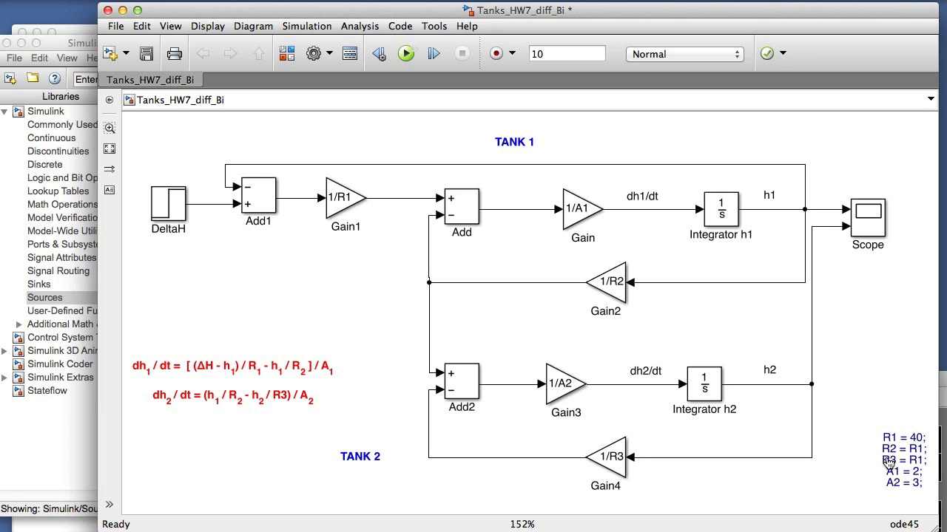
Step: Make the R1, R2, R3, A1, A2 parameter annotation use its display text as the click callback
left_click(614, 266)
left_click(895, 462)
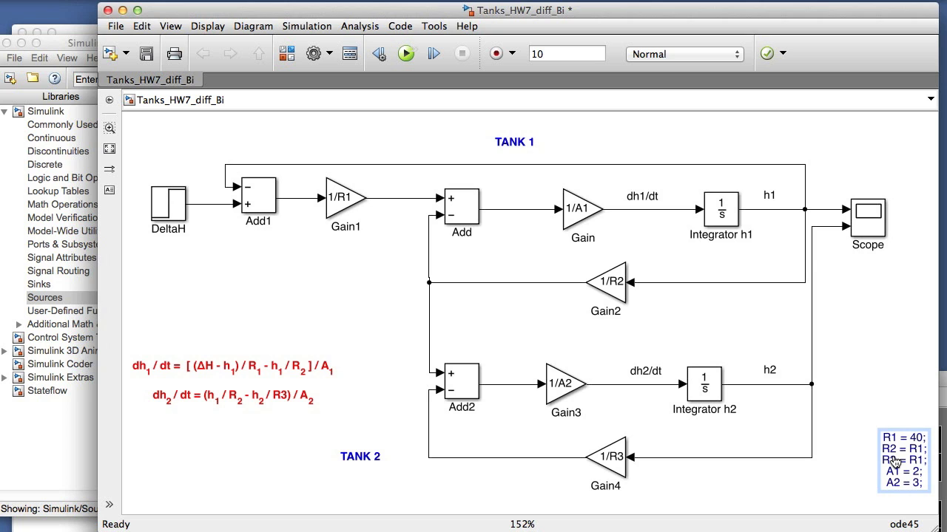
right_click(880, 466)
left_click(910, 528)
left_click(392, 372)
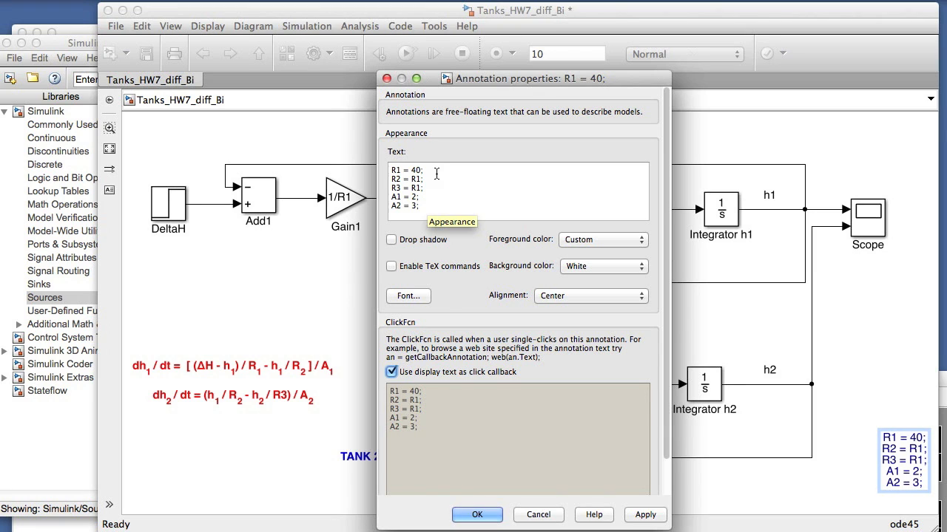
left_click(477, 514)
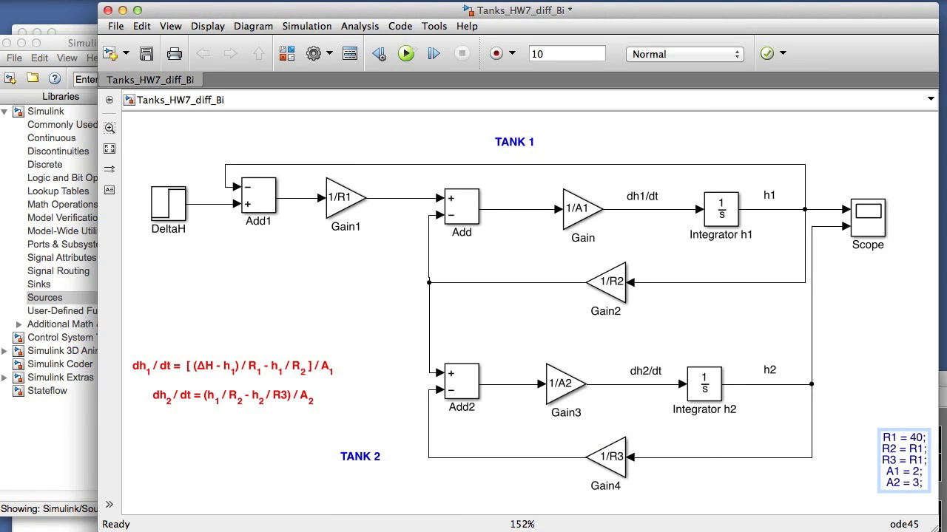
Step: Run the parameter annotation's callback and check its variables in the MATLAB workspace before returning to the model
left_click(903, 460)
key("super+grave")
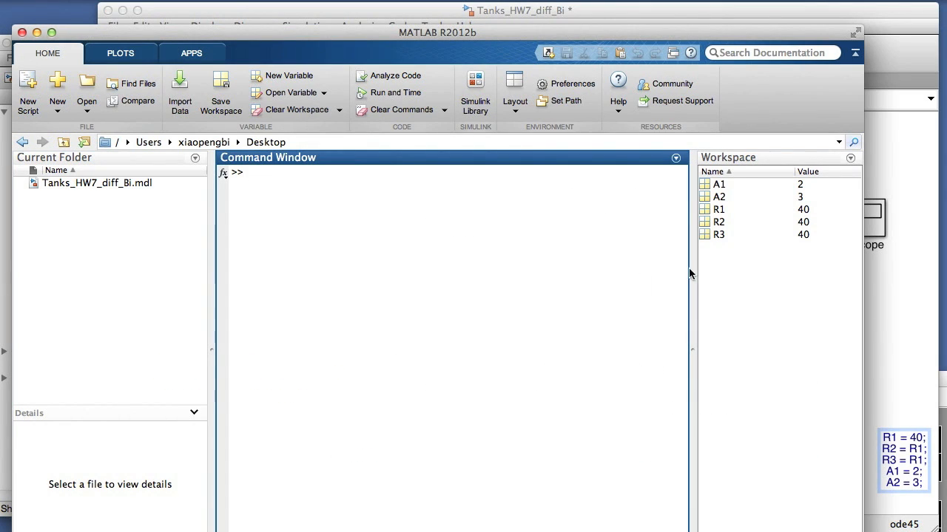
left_click(894, 381)
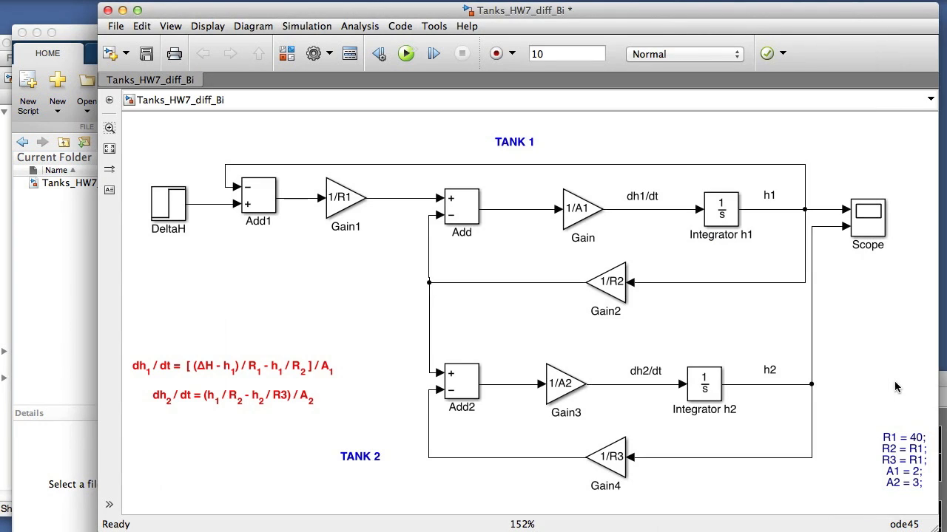
Step: Run the simulation and examine both tank levels in an enlarged, autoscaled Scope window
left_click(406, 55)
double_click(859, 226)
left_click_drag(871, 388, 503, 231)
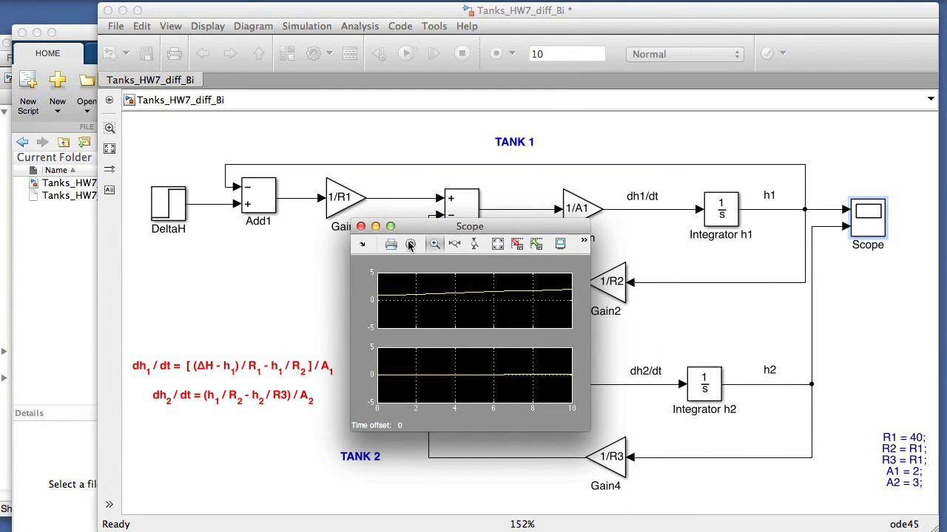
left_click(498, 247)
left_click_drag(587, 430, 698, 528)
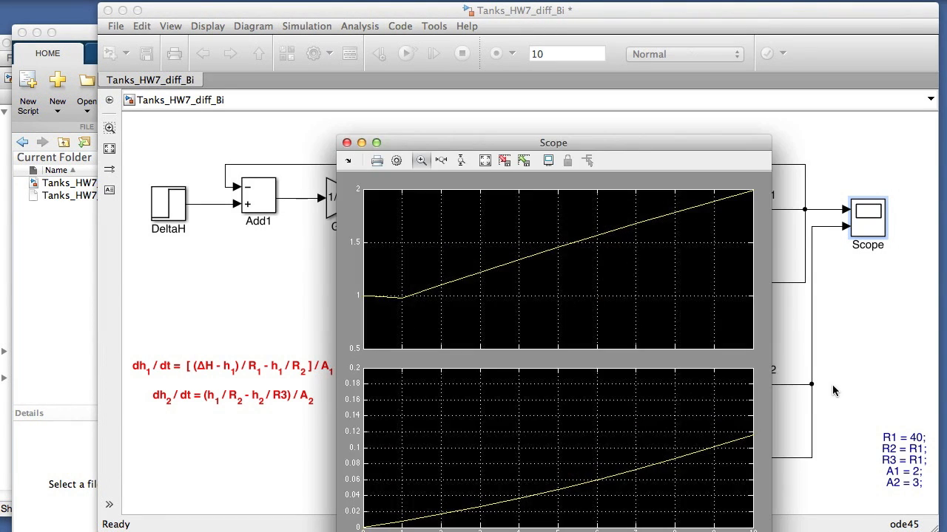
left_click(833, 386)
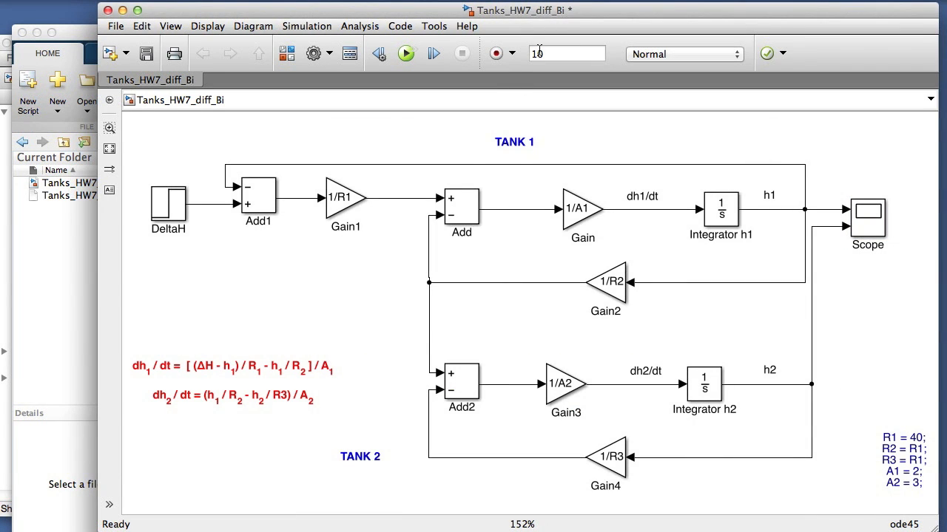
Step: Configure the solver with a stop time of 1000 and a maximum step size of 1
left_click(359, 26)
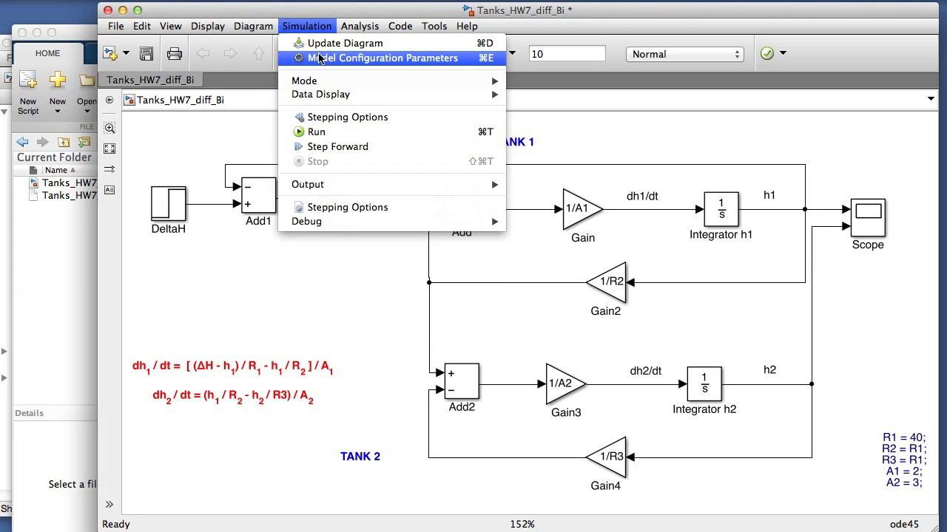
left_click(380, 56)
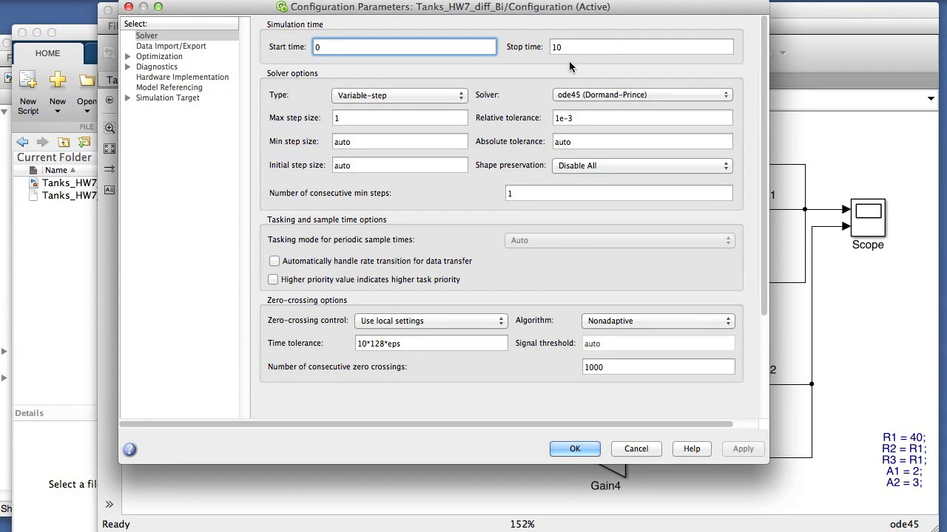
double_click(581, 48)
left_click(580, 47)
type("00")
left_click(399, 118)
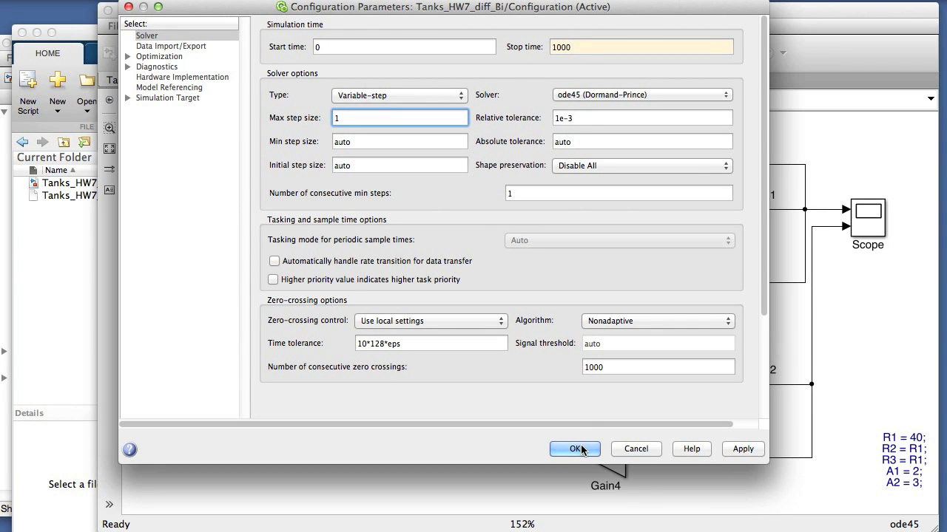
left_click(581, 446)
Step: Rerun the simulation and examine the autoscaled h1 and h2 responses, moving the Scope window aside
left_click(407, 55)
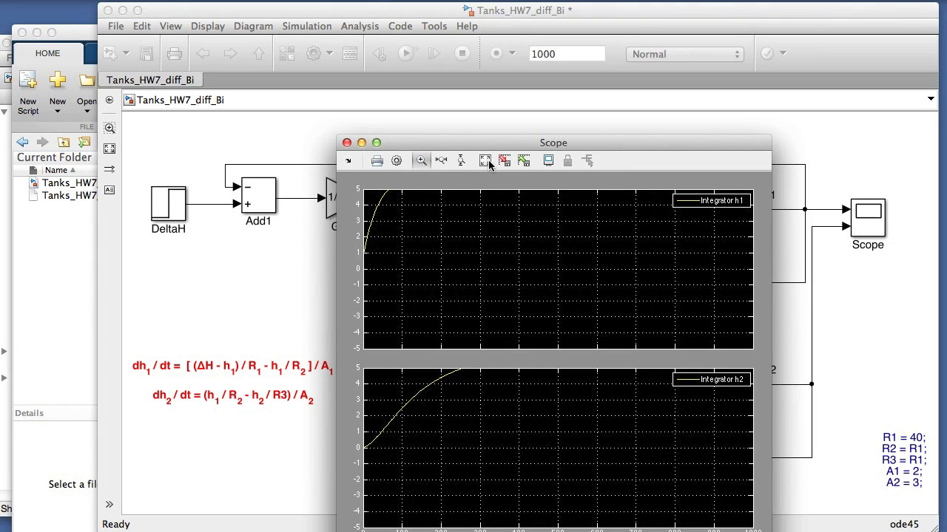
left_click(485, 161)
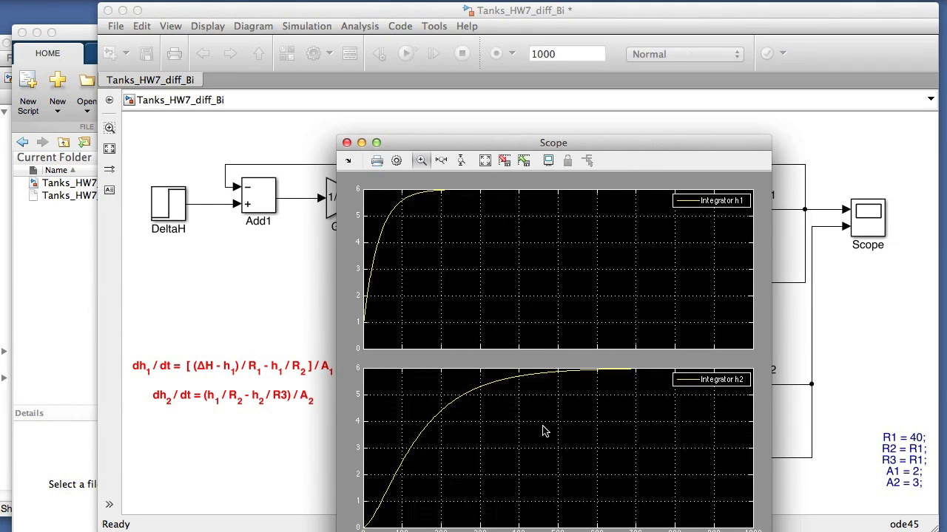
left_click_drag(626, 161, 798, 185)
left_click(796, 148)
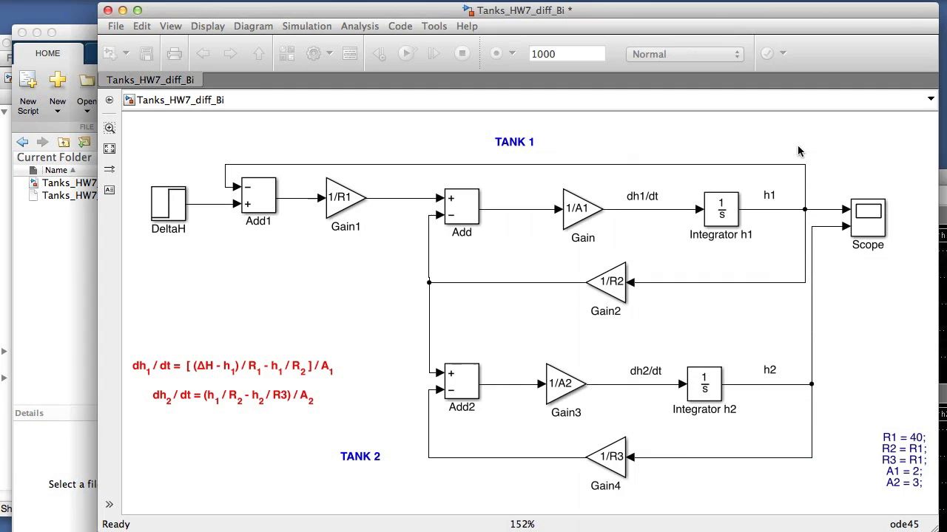
Step: Add an Out1 block from the Sinks library to the model above the Scope
left_click(4, 256)
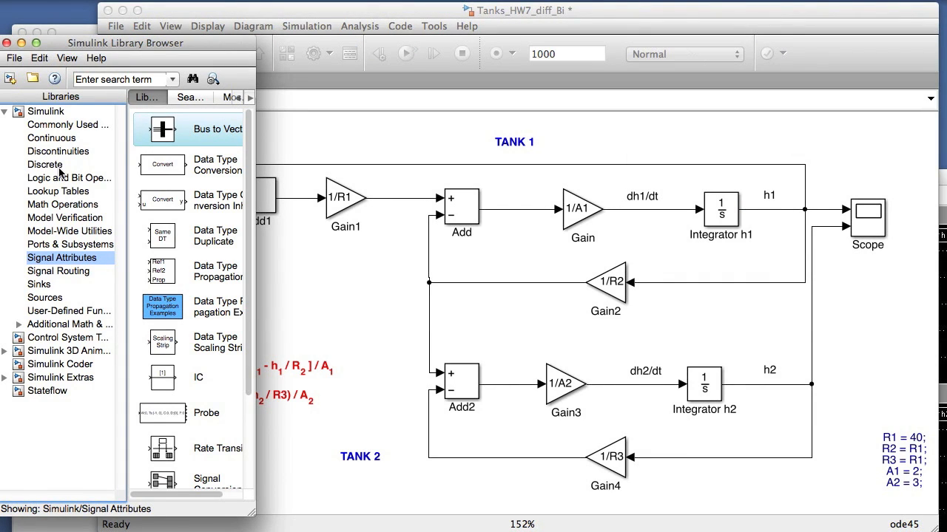
left_click(45, 286)
left_click_drag(161, 201, 634, 171)
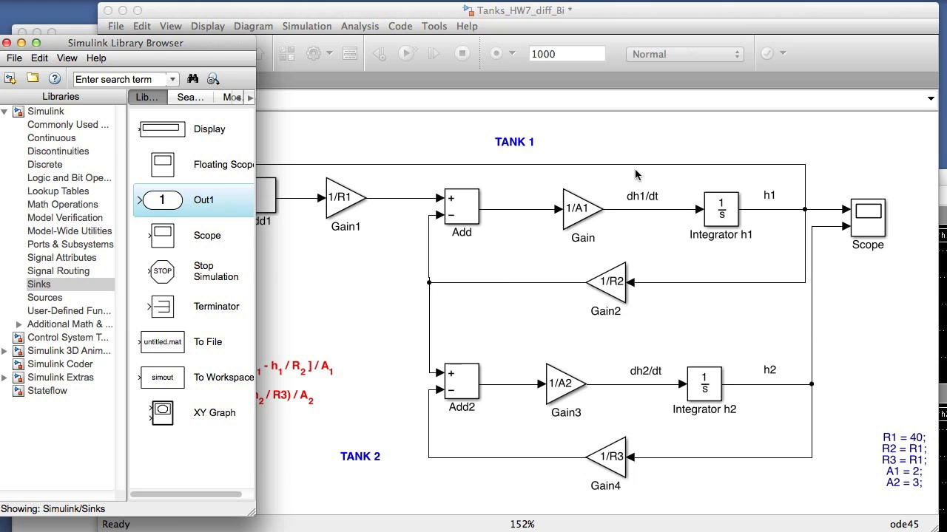
left_click_drag(884, 155, 892, 163)
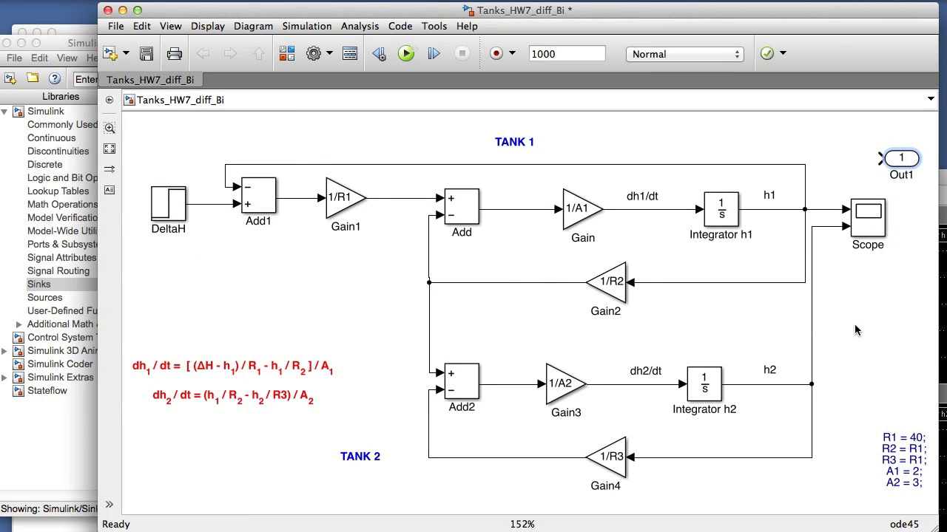
Step: Add a Mux block from the Signal Routing library near the Out1 block, above the h1 signal line
left_click(14, 249)
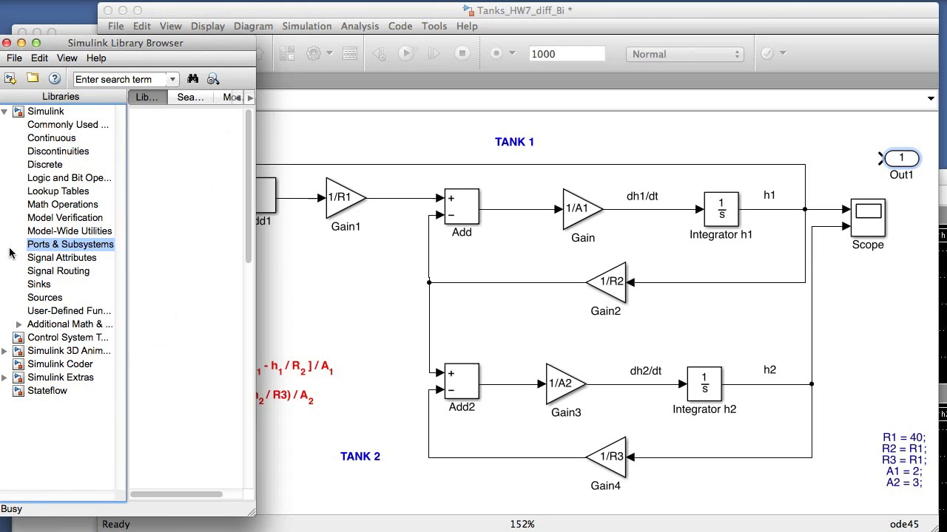
left_click(59, 271)
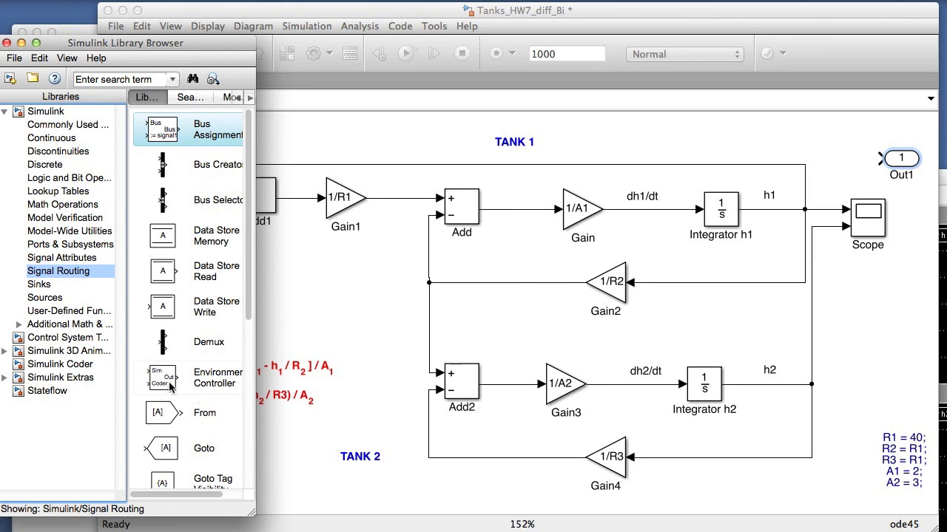
scroll(252, 262, "down", 8)
left_click(192, 394)
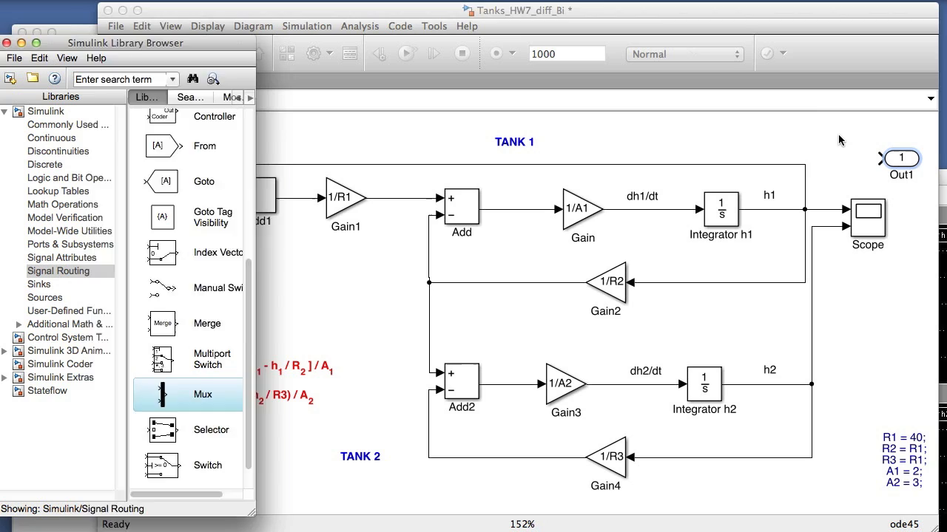
left_click_drag(837, 134, 838, 137)
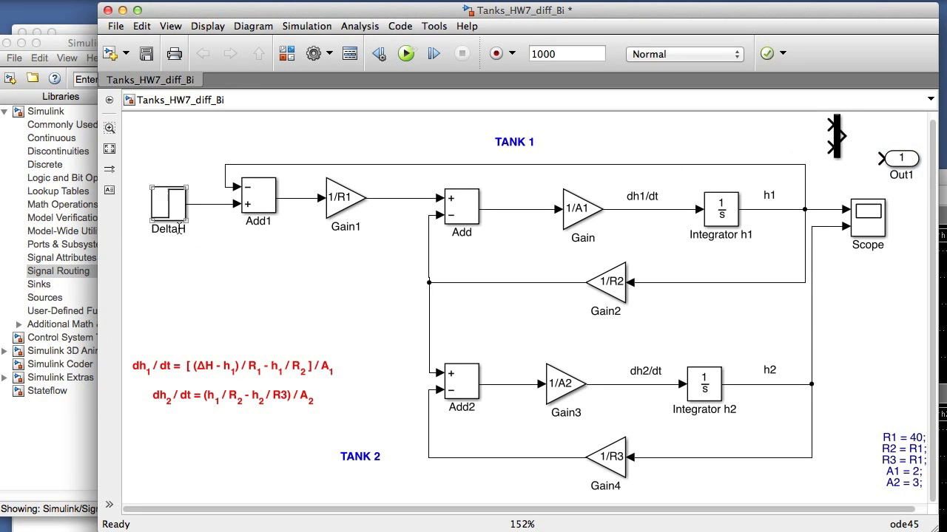
Step: Add a Clock block from the Sources library above the Tank 1 diagram, beside the Mux
left_click(44, 433)
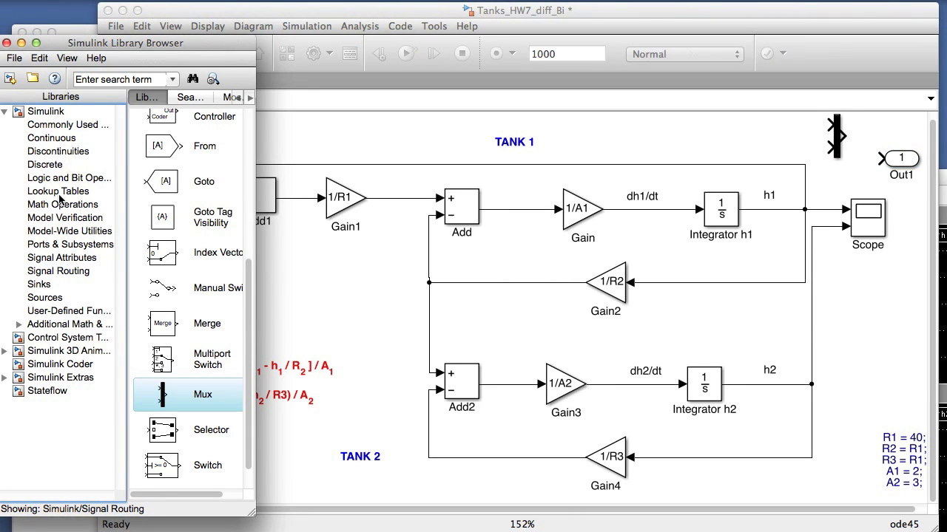
left_click(65, 125)
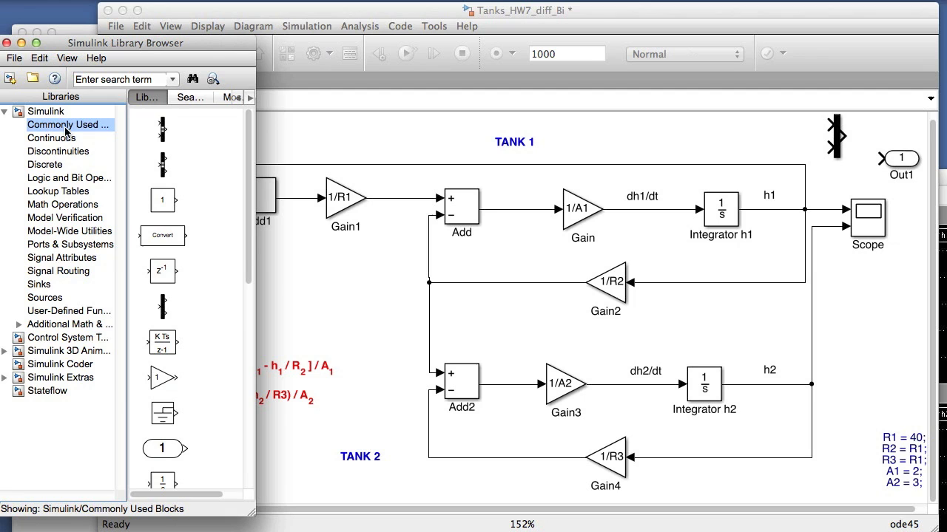
left_click_drag(247, 260, 241, 213)
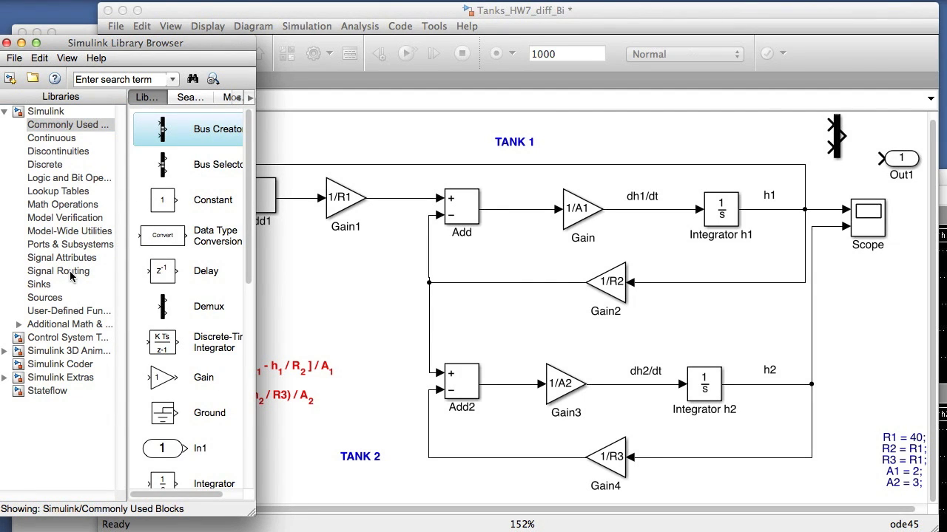
left_click(60, 298)
left_click(170, 203)
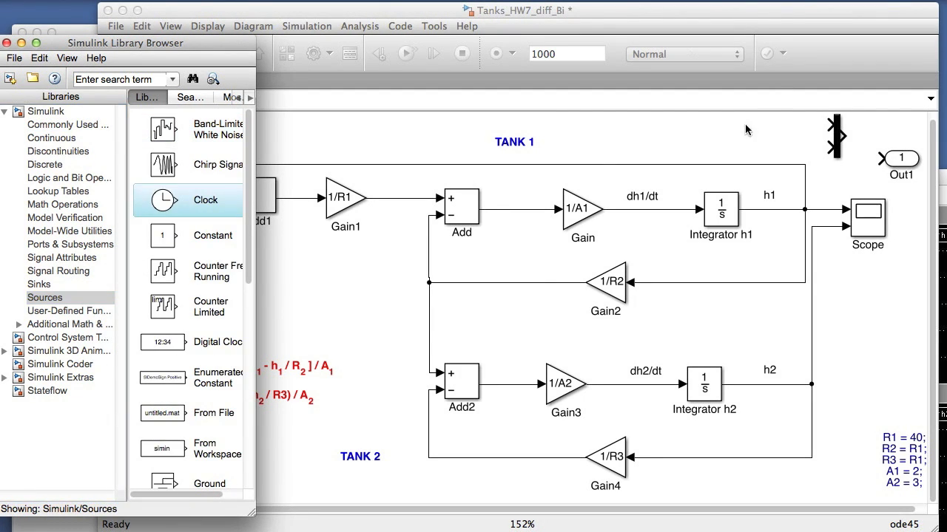
left_click_drag(744, 129, 748, 126)
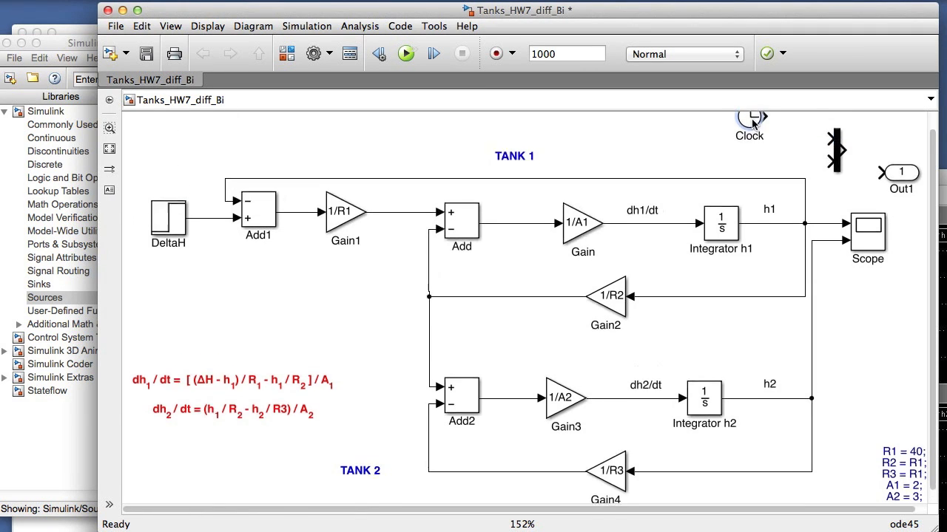
left_click(110, 149)
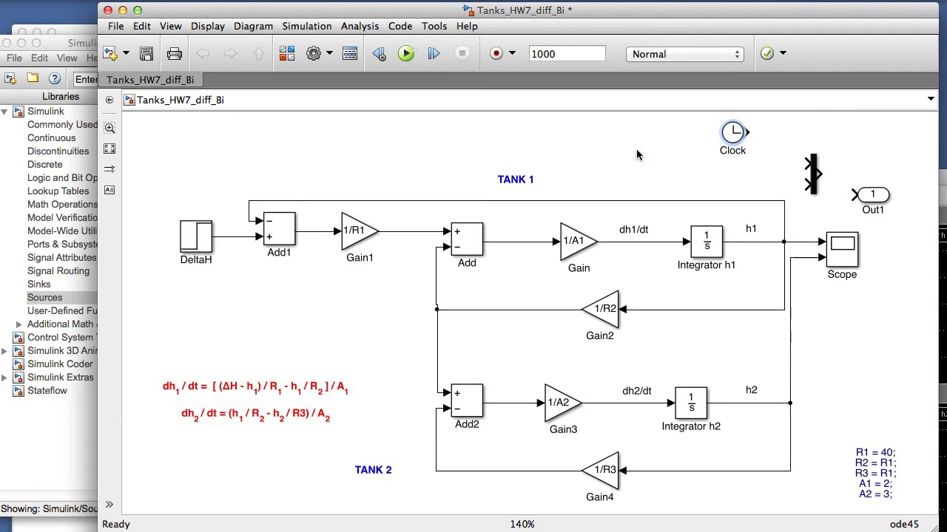
left_click(812, 174)
left_click(253, 26)
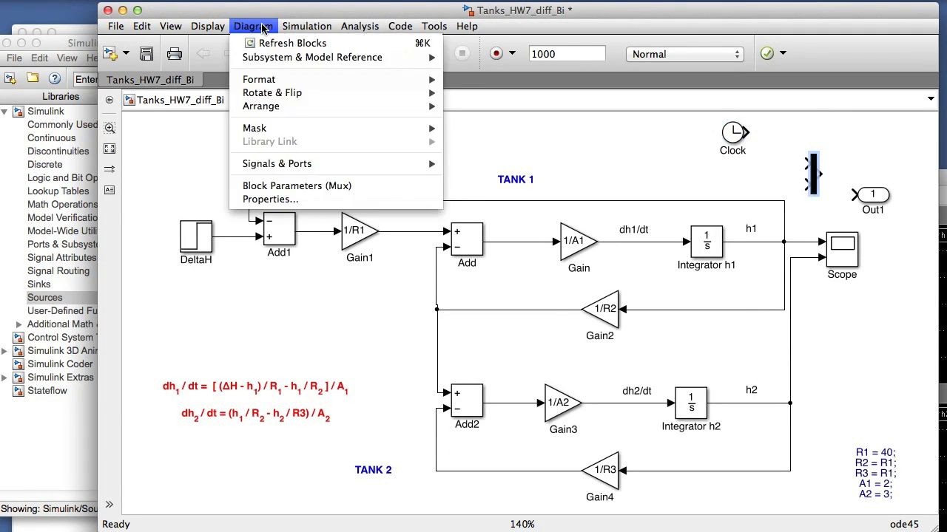
mouse_move(268, 78)
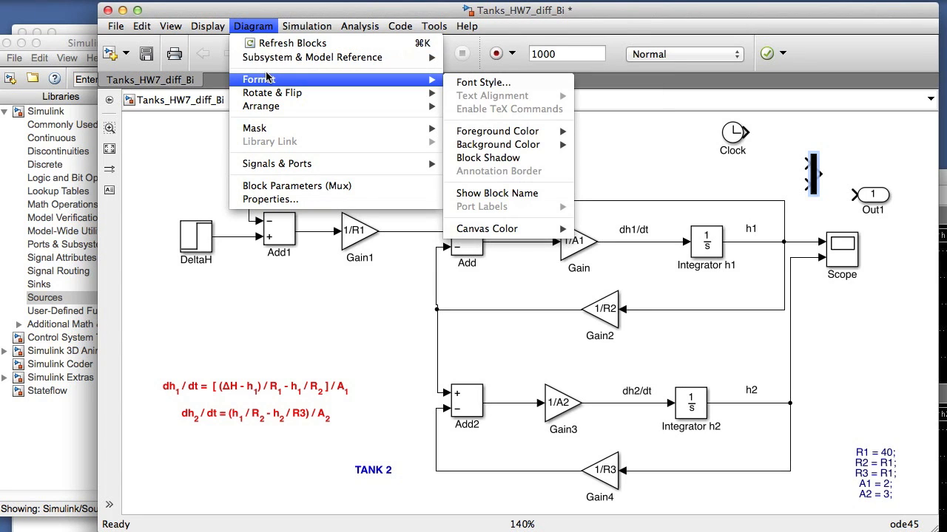
left_click(678, 126)
Step: Set the Mux block's number of inputs to 3
double_click(814, 171)
type("3")
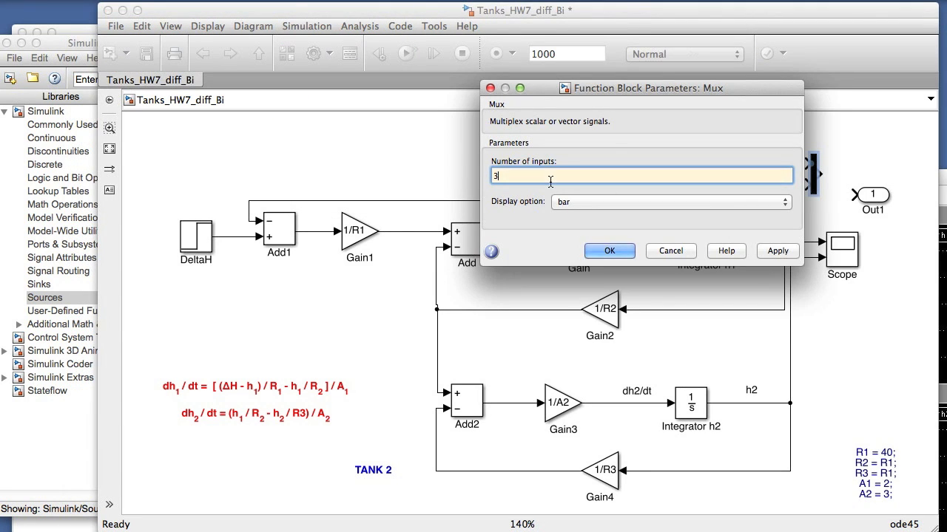
left_click(608, 251)
Step: Wire the Clock, h1 and h2 into the Mux, and align Out1 with the Mux output, placing its name above the block
mouse_move(747, 133)
left_mouse_down()
mouse_move(808, 163)
mouse_move(784, 199)
mouse_move(790, 258)
left_mouse_up()
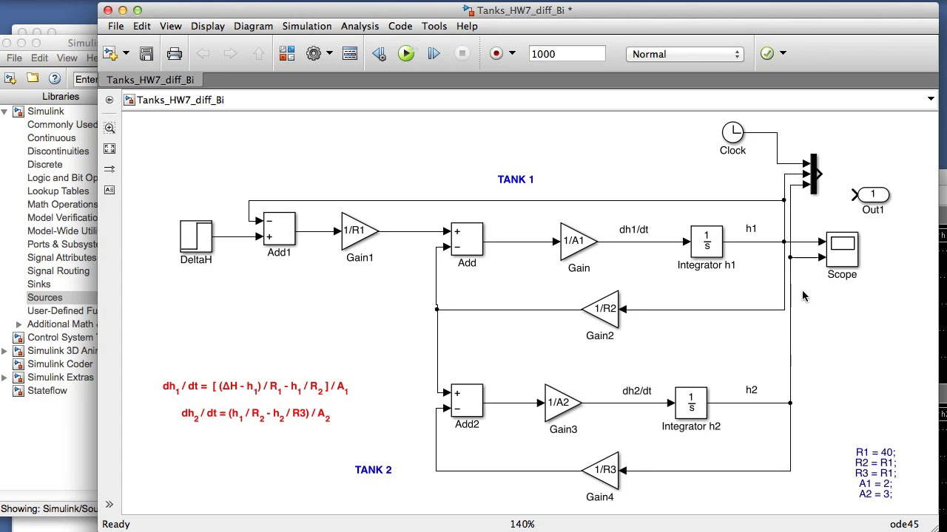
left_click_drag(874, 210, 867, 179)
left_click(887, 205)
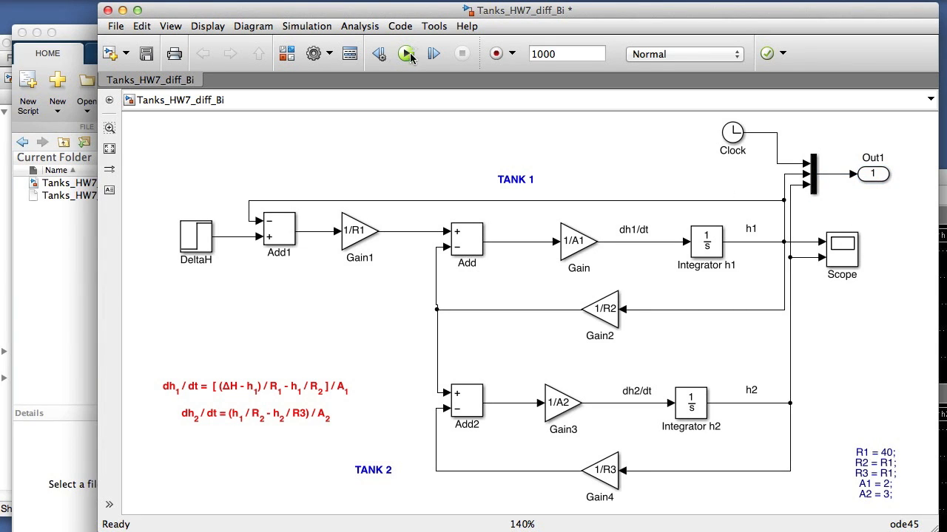
Step: Run the simulation, switch to MATLAB and examine the rows of the yout workspace variable
left_click(407, 54)
left_click(81, 367)
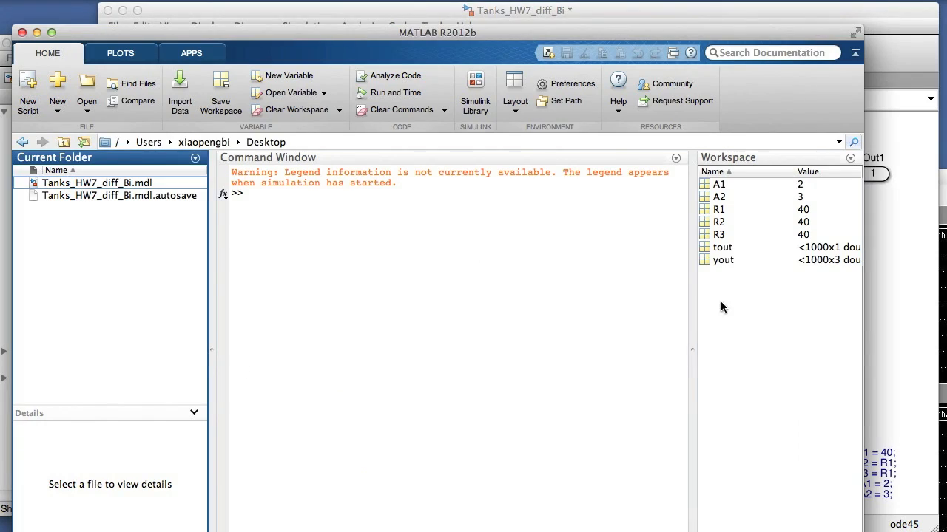
double_click(734, 260)
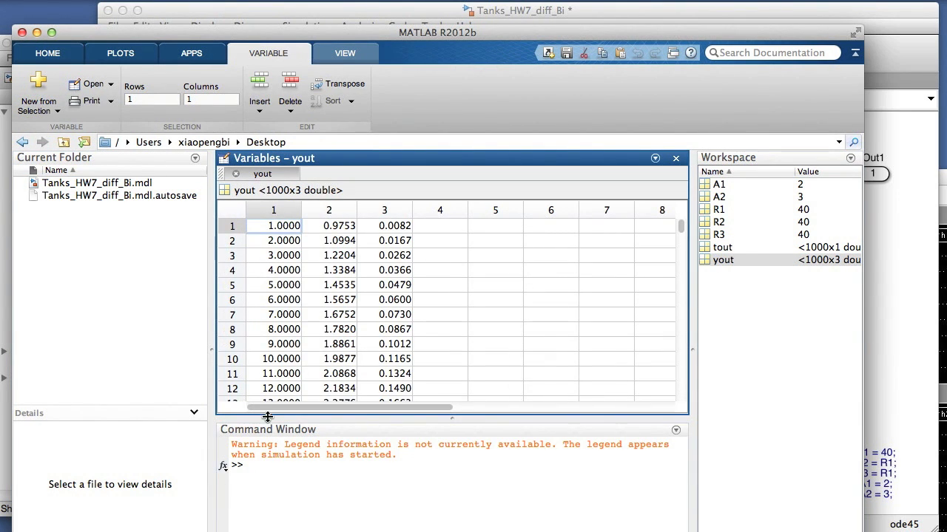
left_click_drag(681, 229, 679, 238)
Step: Plot yout column 2 against column 1, and replot it as 'b-' together with column 3 against column 1
left_click(426, 463)
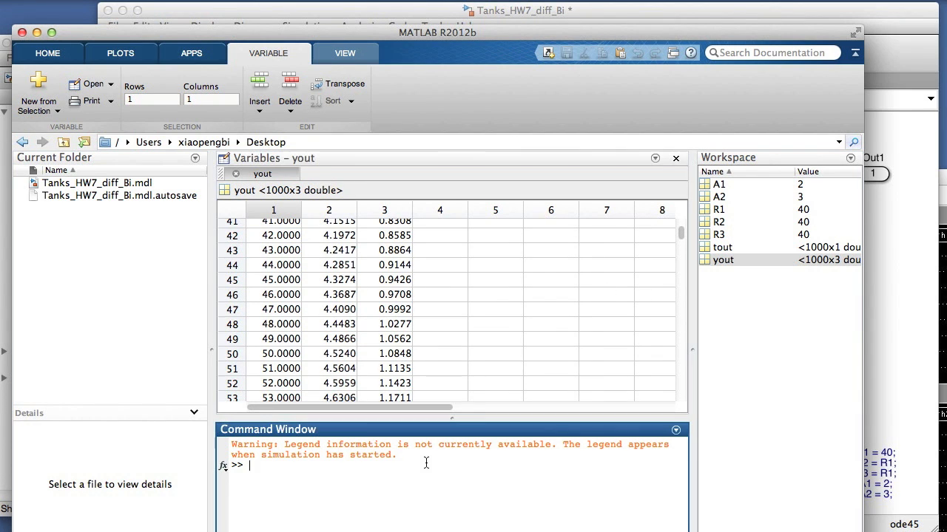
key("Left")
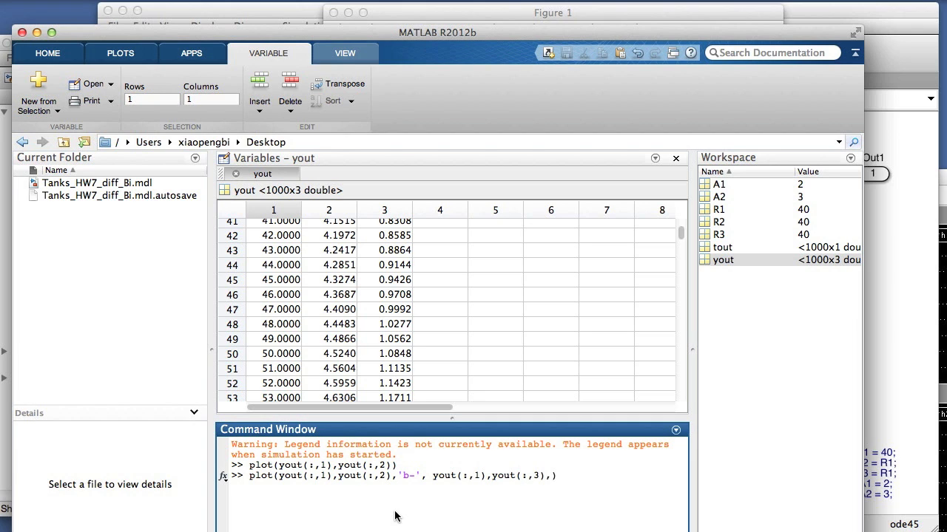
key("Return")
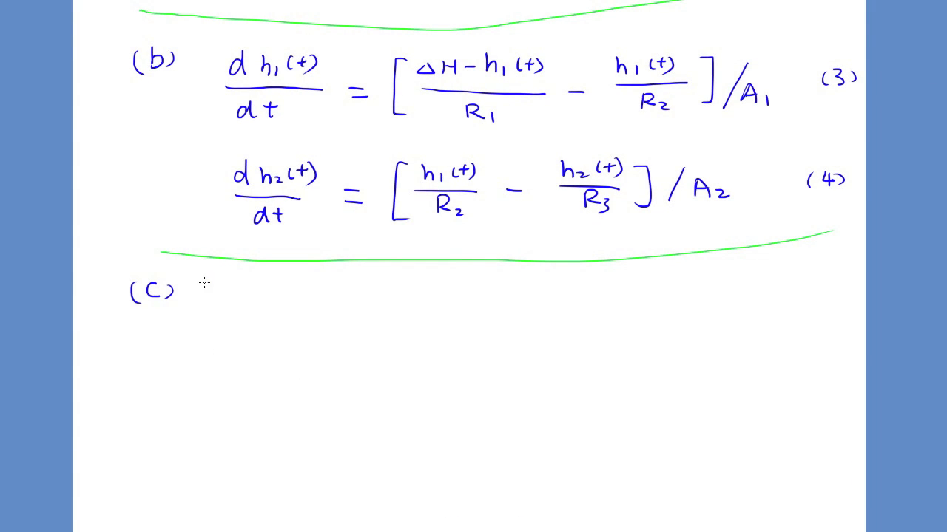
Step: Switch to the handwritten notes and write the heading "State-sp" beside part (c)
left_click_drag(296, 290, 285, 303)
left_click_drag(303, 293, 312, 299)
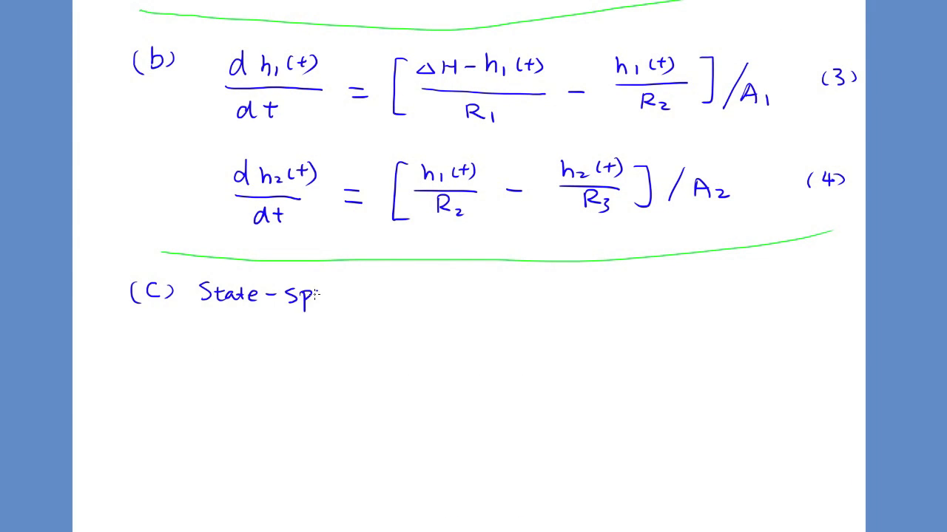